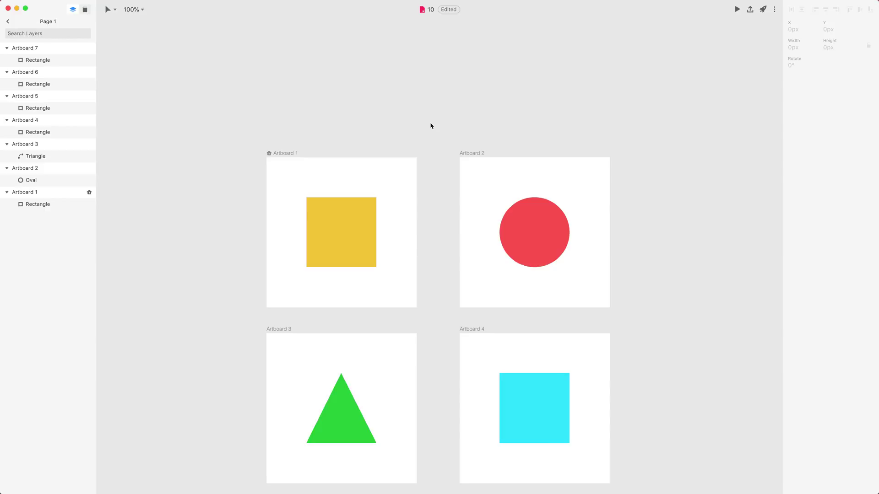
key(shift)
click(350, 211)
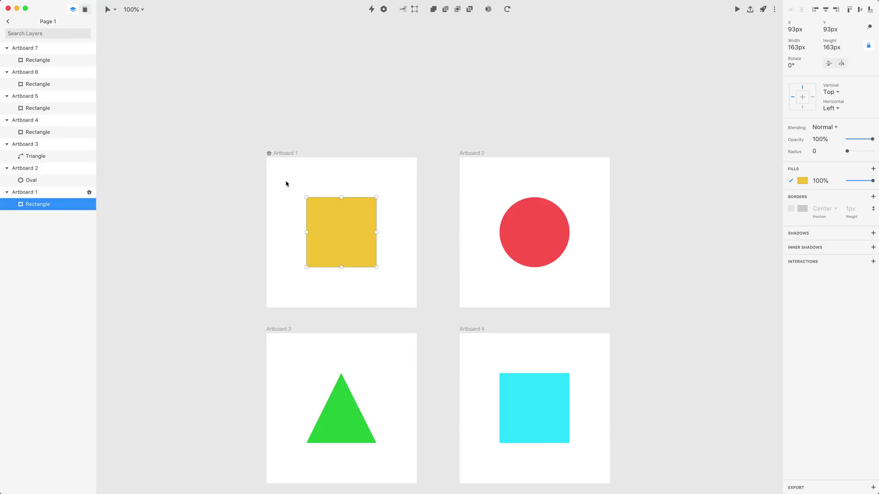
click(283, 153)
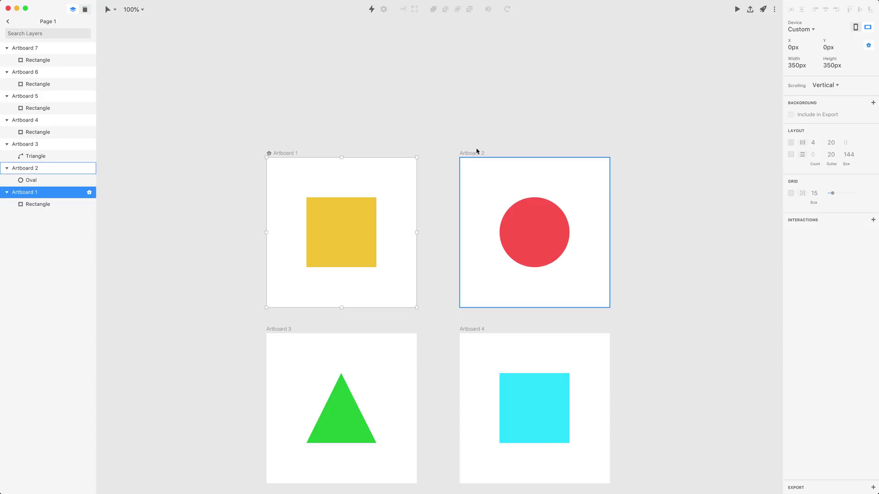
click(351, 259)
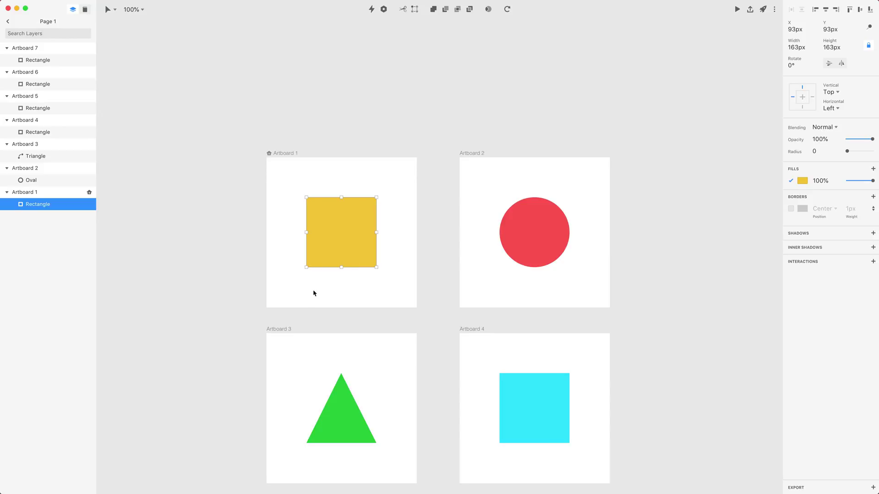
Step: Link Artboard 1 to Artboard 2 with a navigation interaction
click(287, 157)
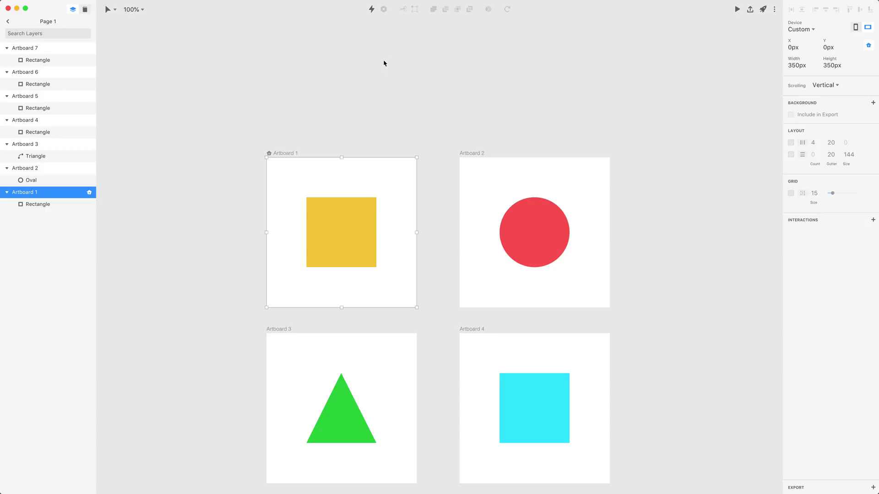
key(c)
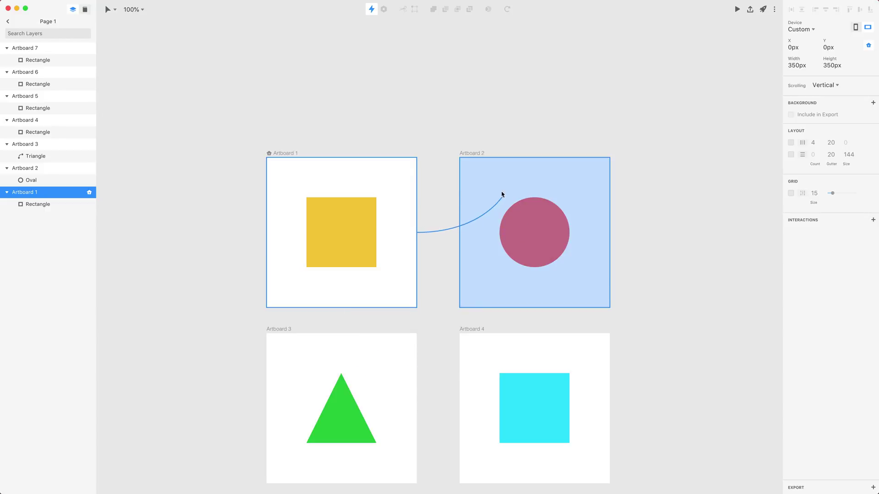
click(502, 194)
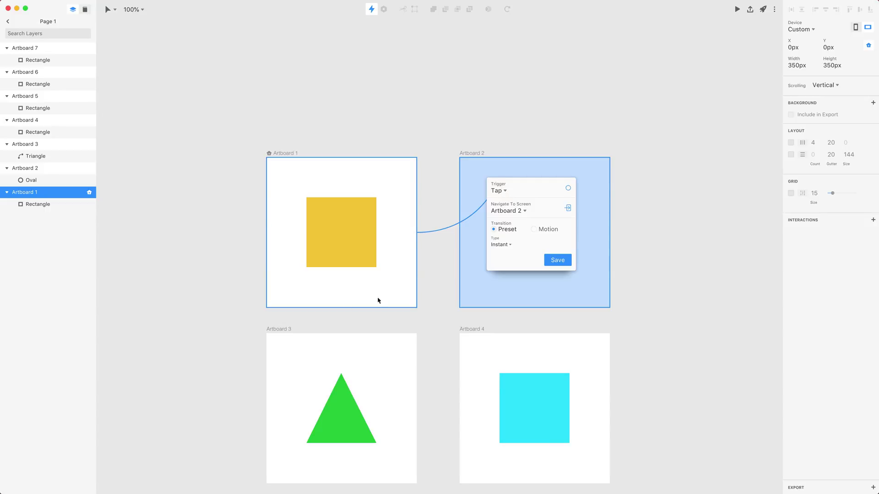
Step: Look through the mouse, keyboard and other trigger categories for the interaction, and choose the Tap touch trigger
click(501, 190)
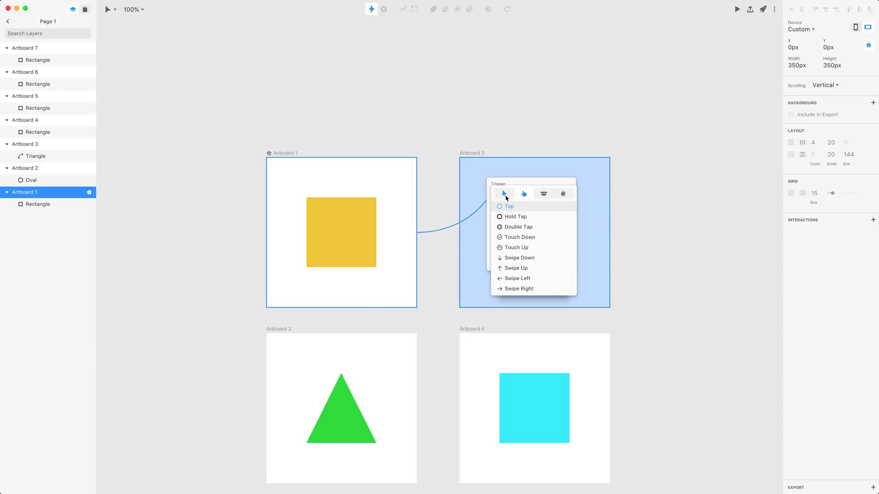
click(506, 195)
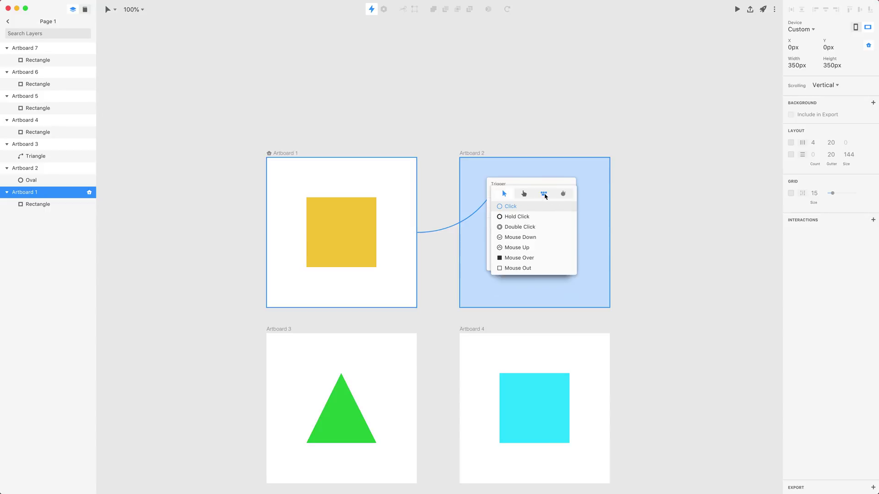
click(544, 195)
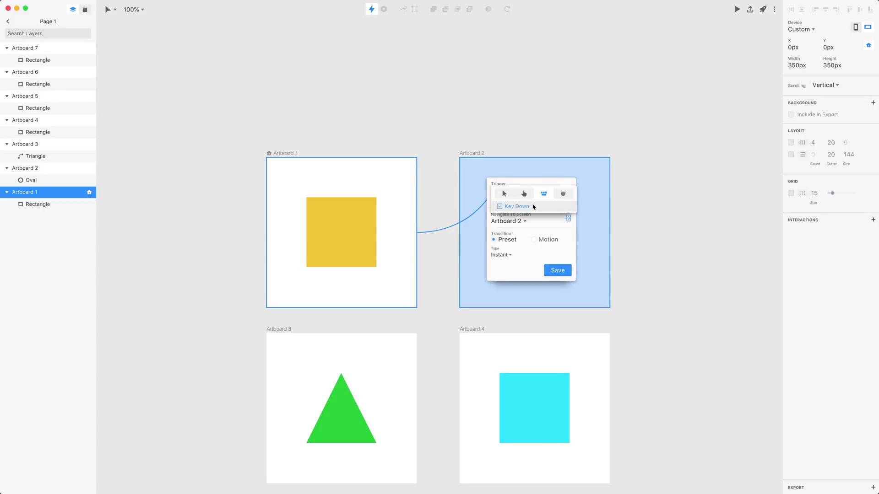
click(563, 194)
click(524, 194)
click(514, 207)
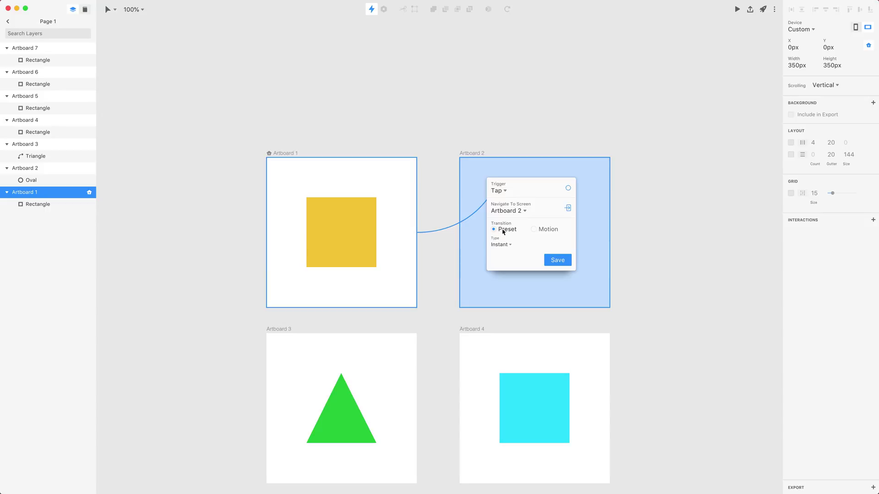
Step: Set the interaction's preset transition to Fade in and save the interaction
click(509, 245)
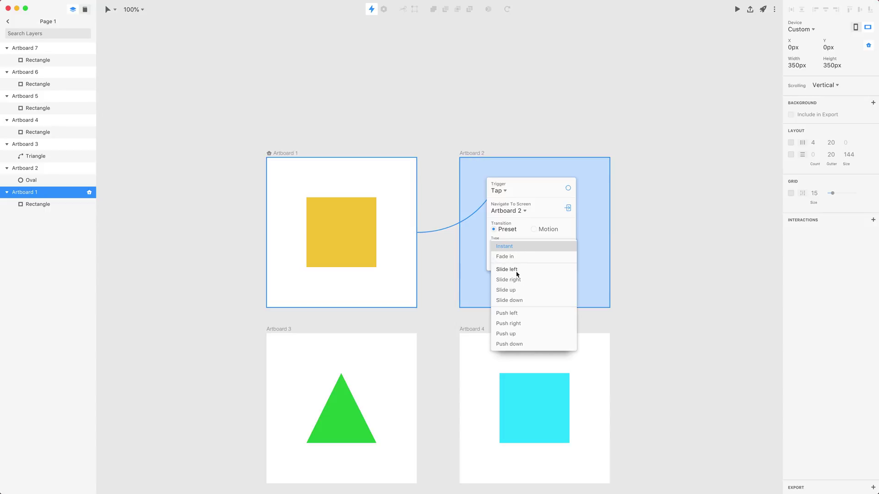
click(516, 256)
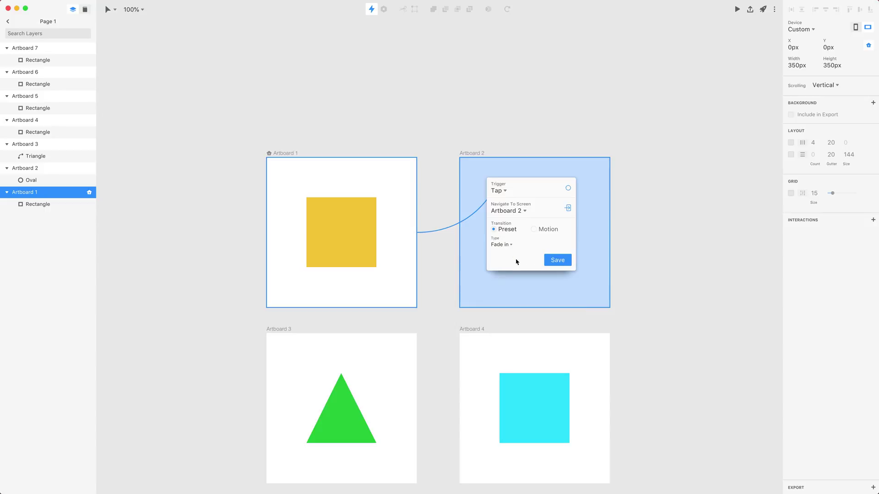
click(552, 260)
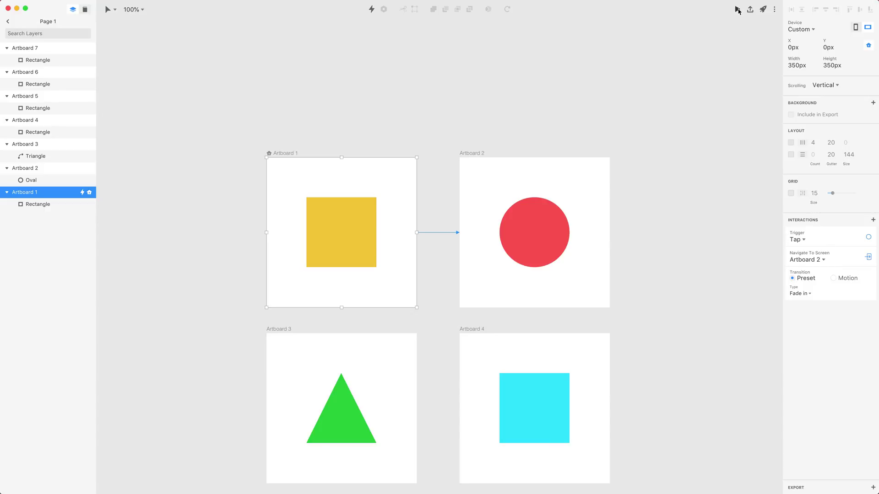
Step: Preview the prototype by going from the yellow square screen to the red circle screen, then close the preview
click(738, 9)
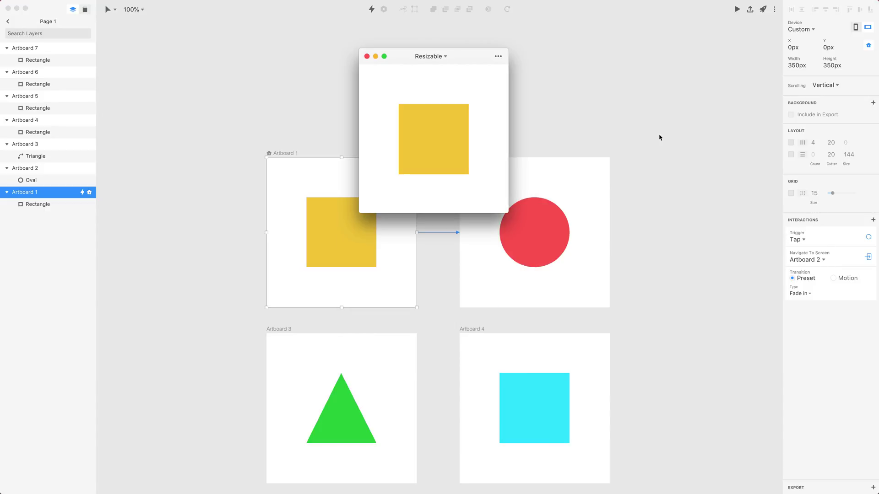
click(432, 133)
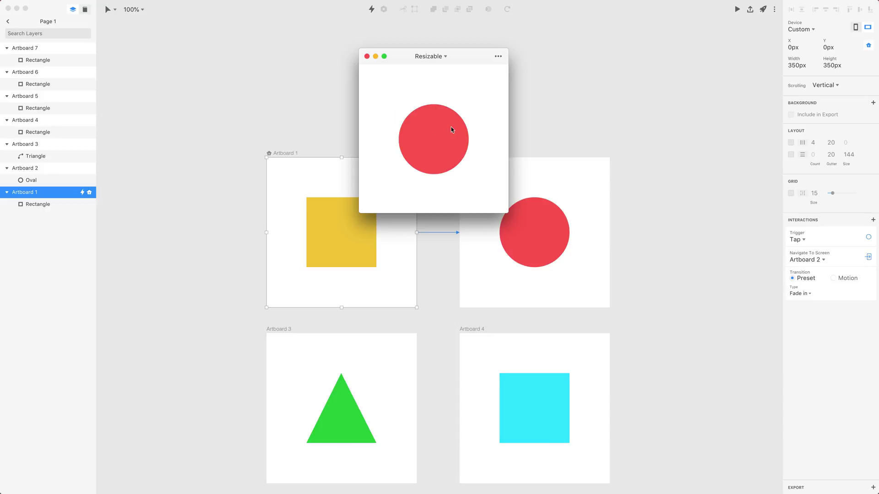
click(367, 56)
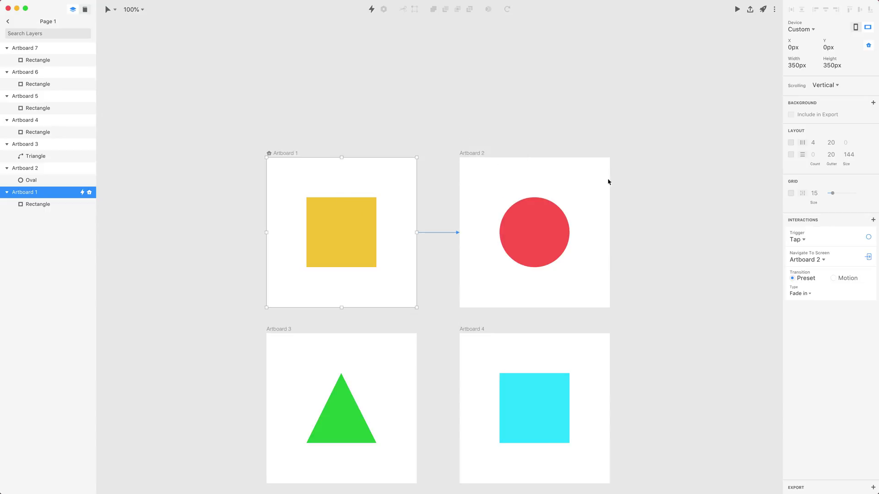
Step: Change Artboard 1's transition type to Push right and test it in the prototype preview
click(809, 293)
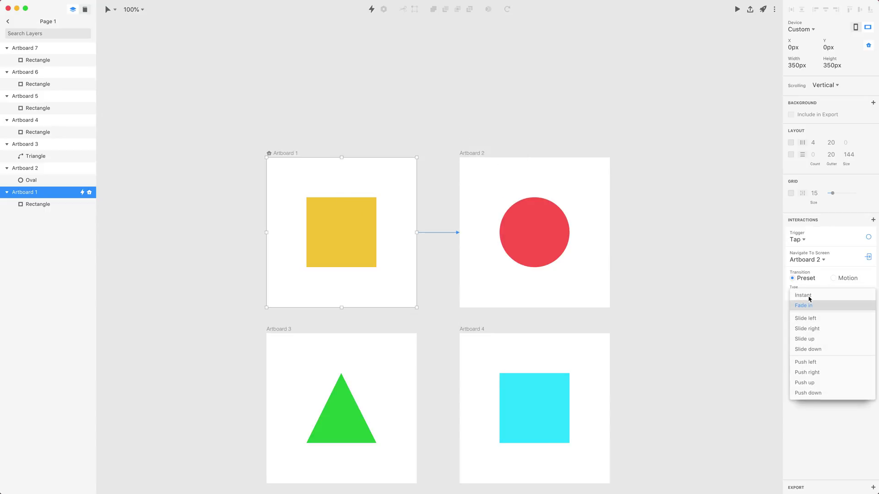
click(815, 374)
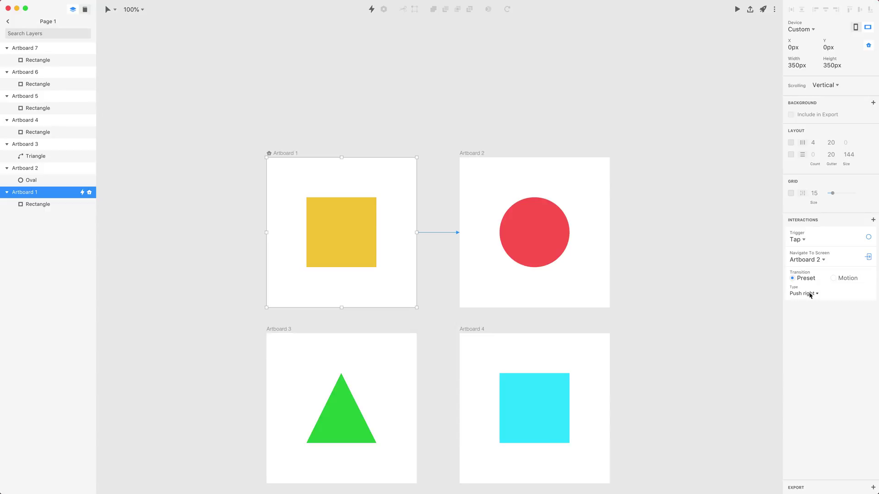
click(737, 9)
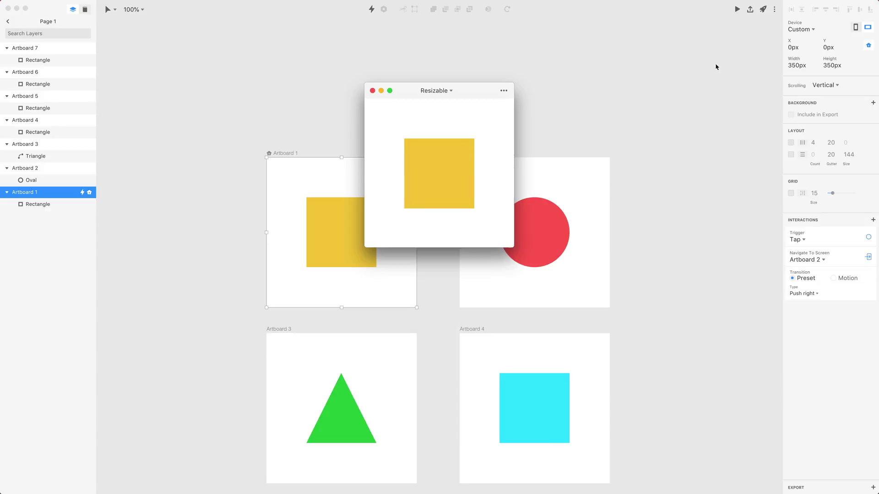
click(447, 173)
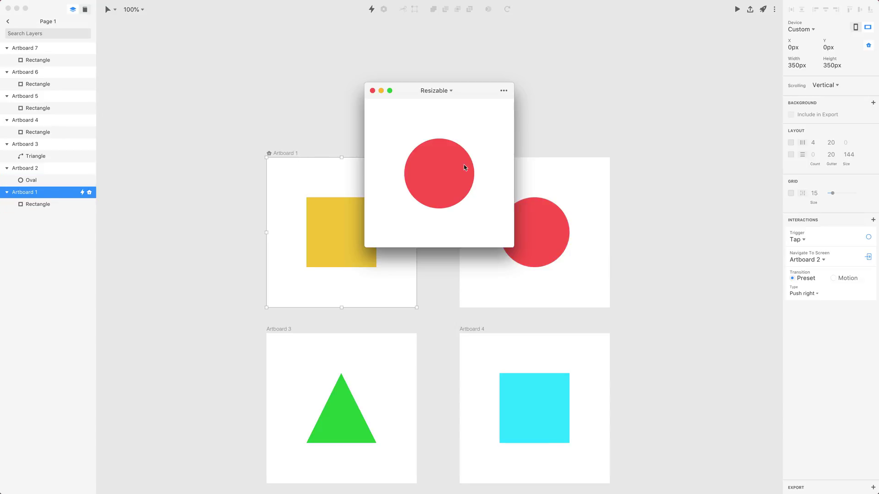
click(372, 90)
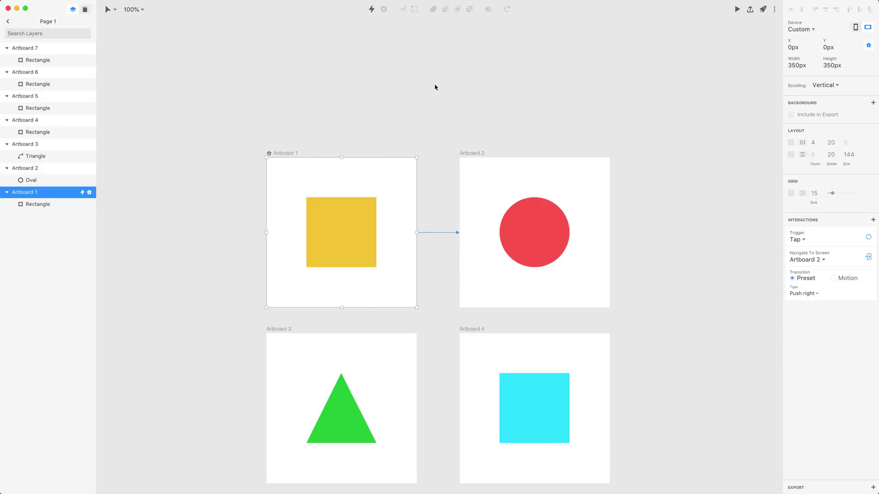
Step: Add an interaction to Artboard 3, the green triangle screen, that navigates to Artboard 4
click(436, 87)
scroll(471, 162, down, 8)
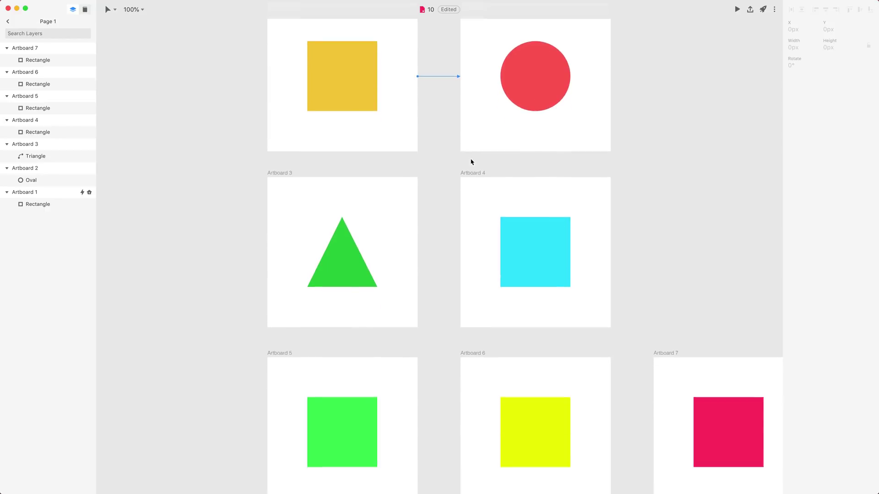
click(288, 163)
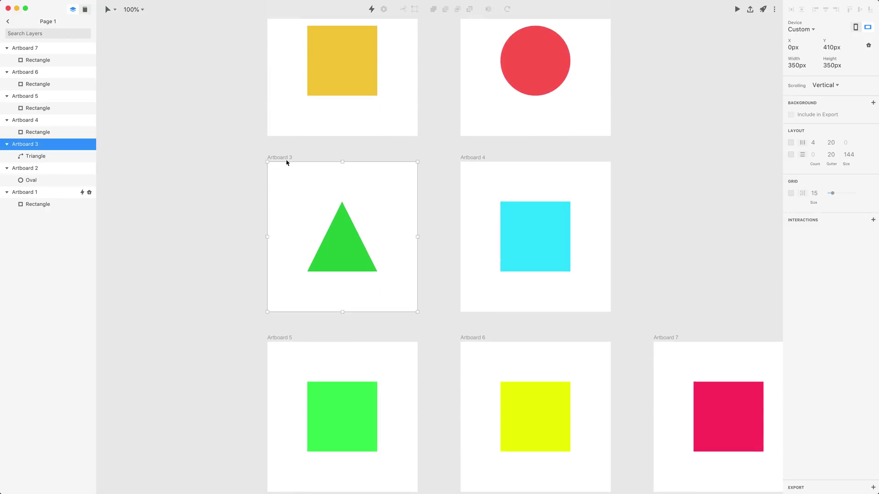
key(shift)
click(873, 220)
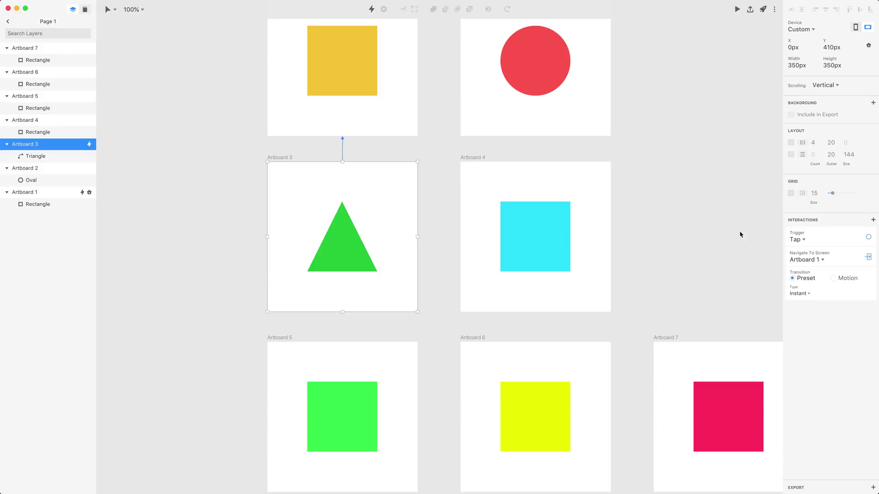
click(822, 259)
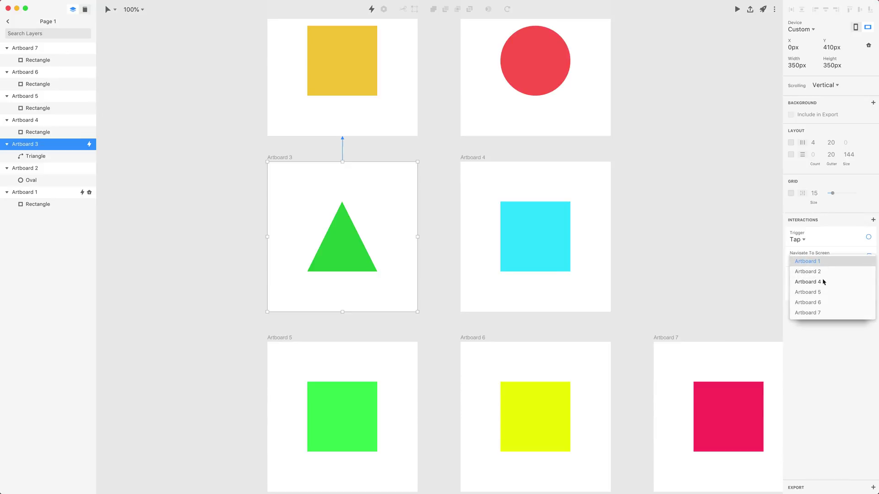
click(823, 281)
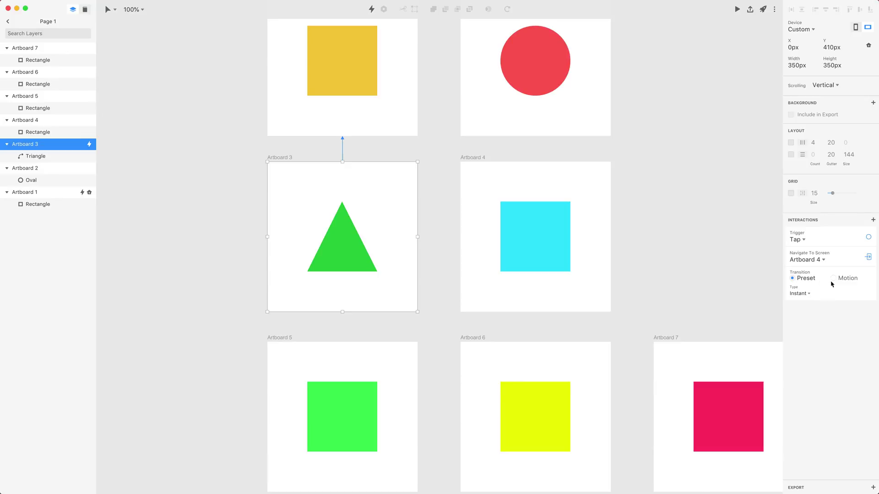
Step: Switch Artboard 3's transition from Preset to Motion and open its timeline for editing
click(836, 279)
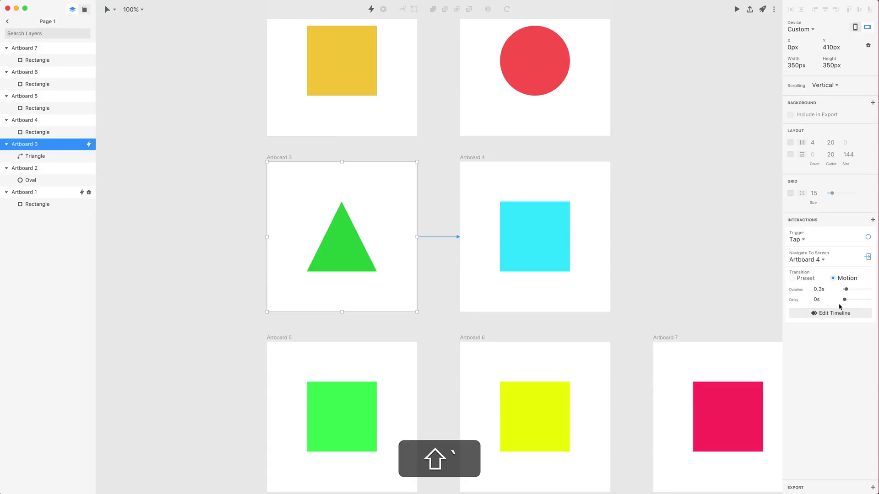
click(839, 315)
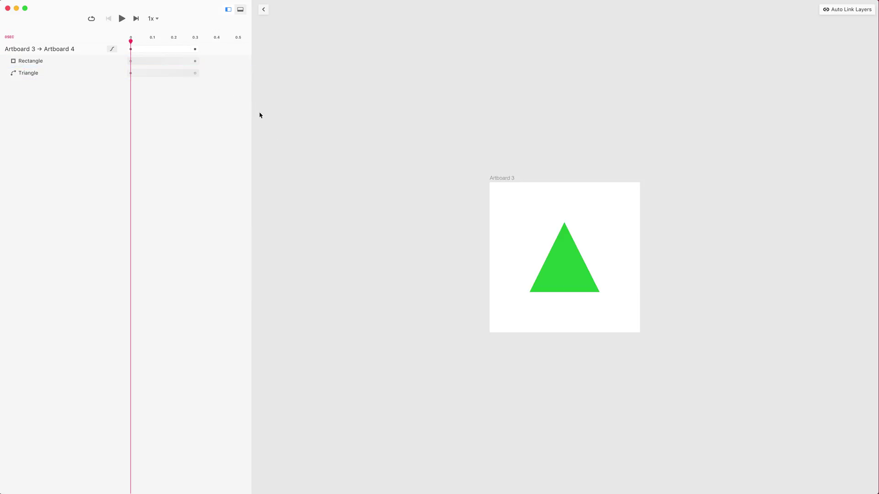
Step: Dock the motion timeline horizontally below the canvas and reduce its height so the whole triangle shows
drag(252, 116, 344, 123)
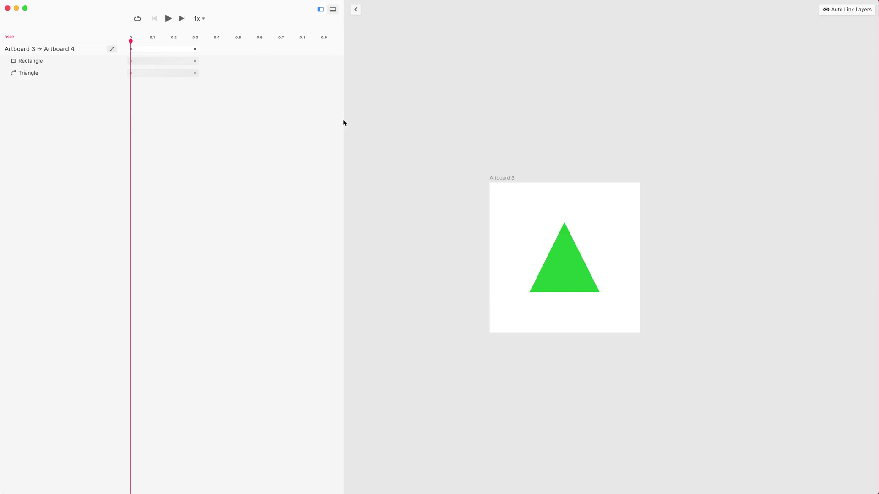
click(333, 9)
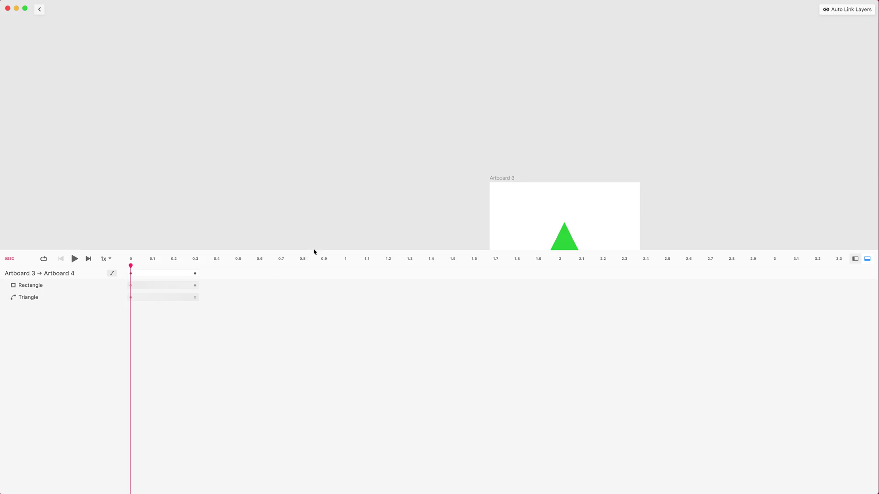
drag(315, 253, 308, 324)
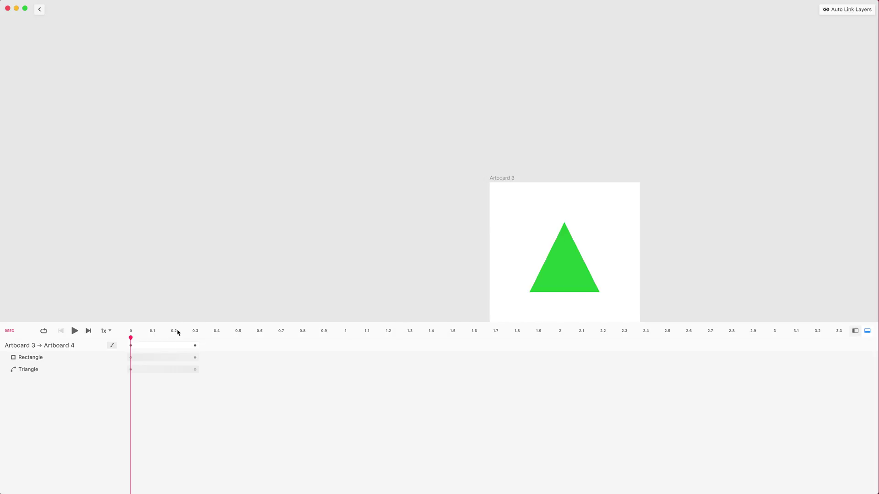
Step: Scrub through the Artboard 3 to Artboard 4 transition, jump to its start and end, and try the play and loop controls
scroll(178, 333, up, 3)
scroll(199, 334, down, 4)
scroll(170, 334, up, 4)
drag(451, 231, 324, 145)
scroll(224, 332, down, 2)
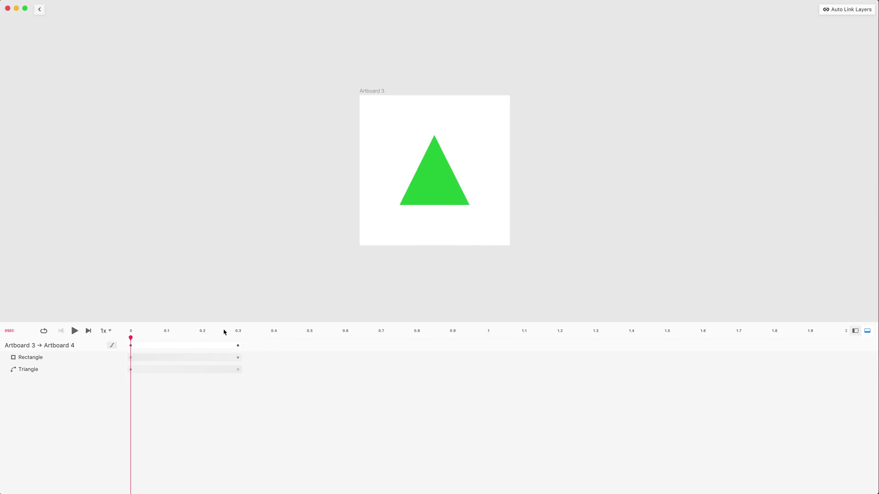
drag(132, 337, 204, 342)
click(61, 331)
click(89, 331)
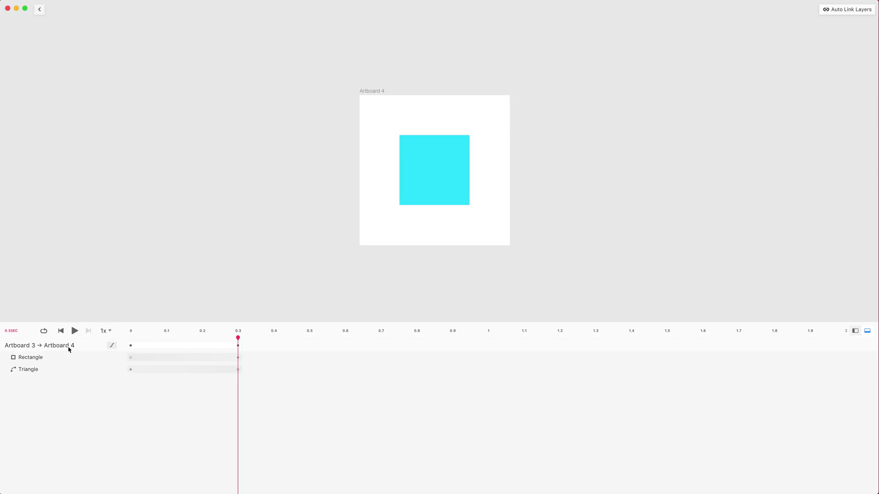
click(75, 331)
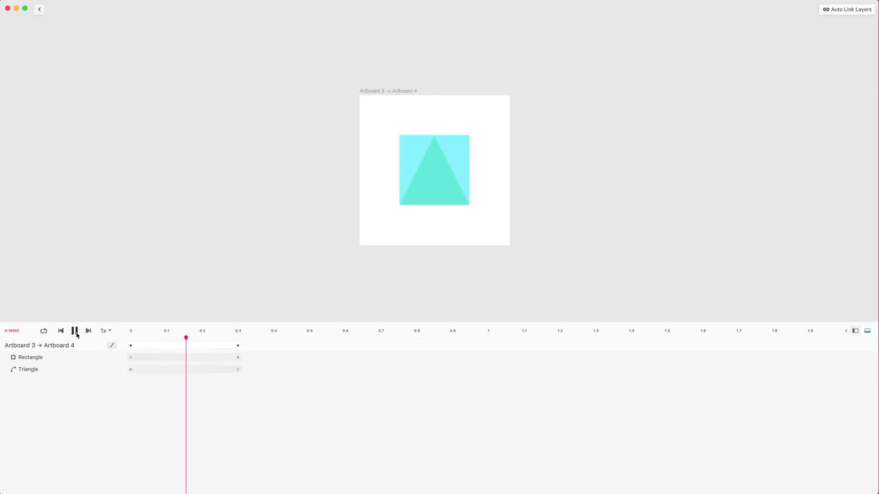
click(44, 330)
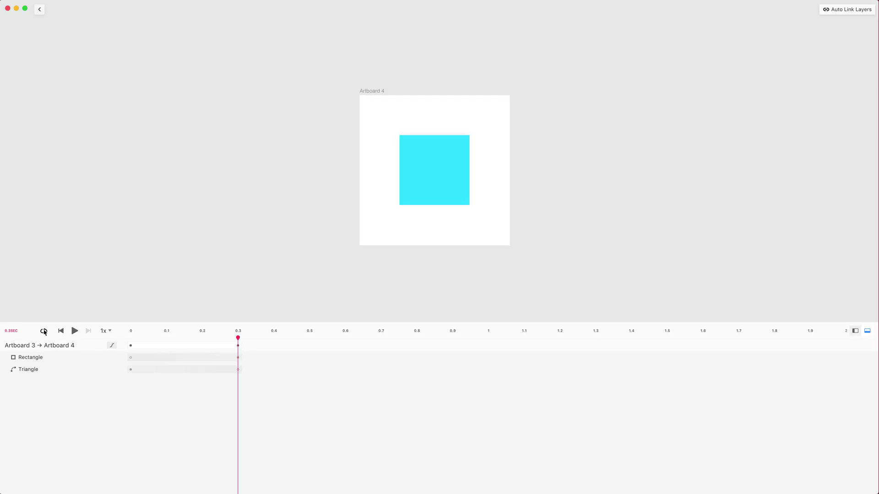
Step: Play the looping Artboard 3 to Artboard 4 transition at 0.1x speed, pausing and resuming it
click(79, 333)
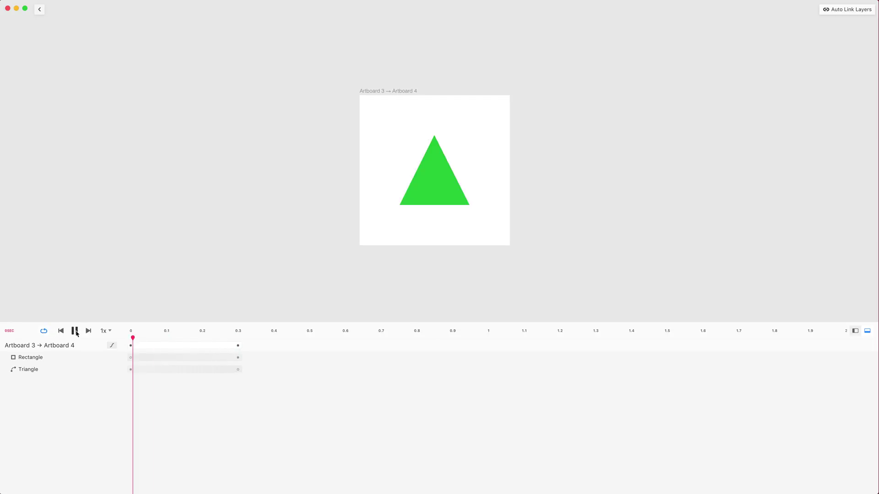
click(105, 331)
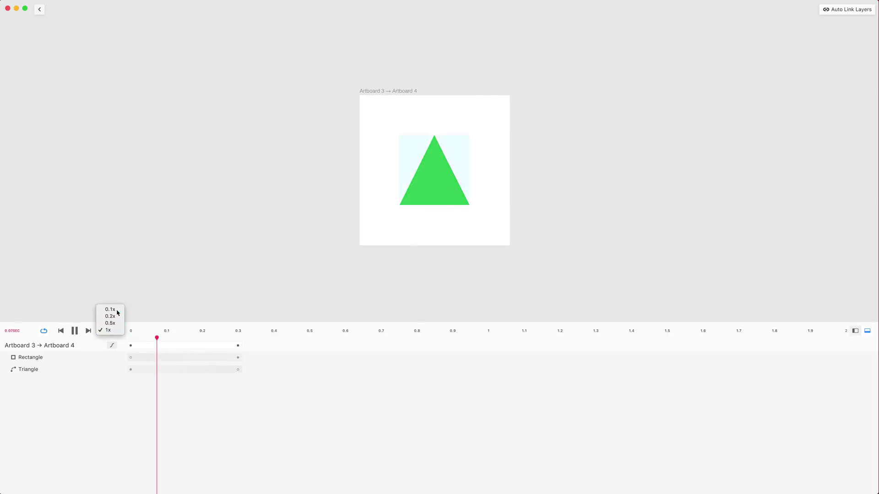
click(118, 312)
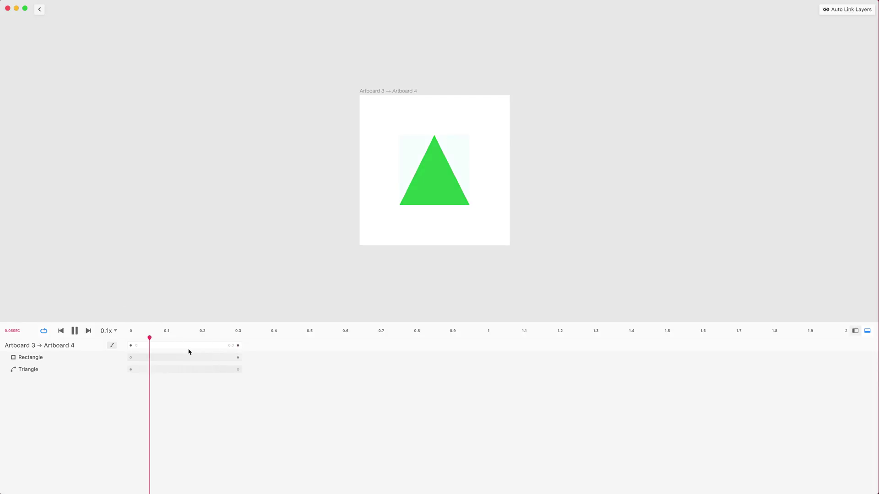
key(space)
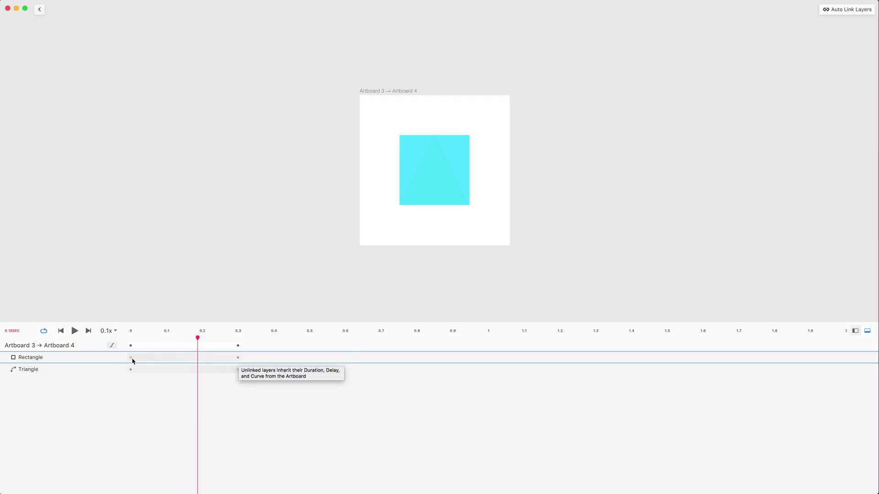
key(space)
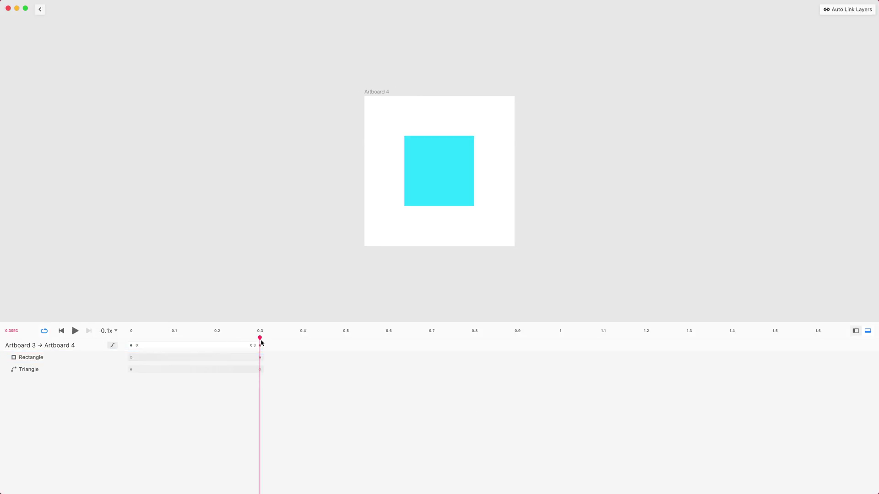
Step: At the transition's end, shrink Artboard 4's cyan rectangle and move it to the upper-right corner, preview it and return to the canvas
drag(261, 342, 281, 341)
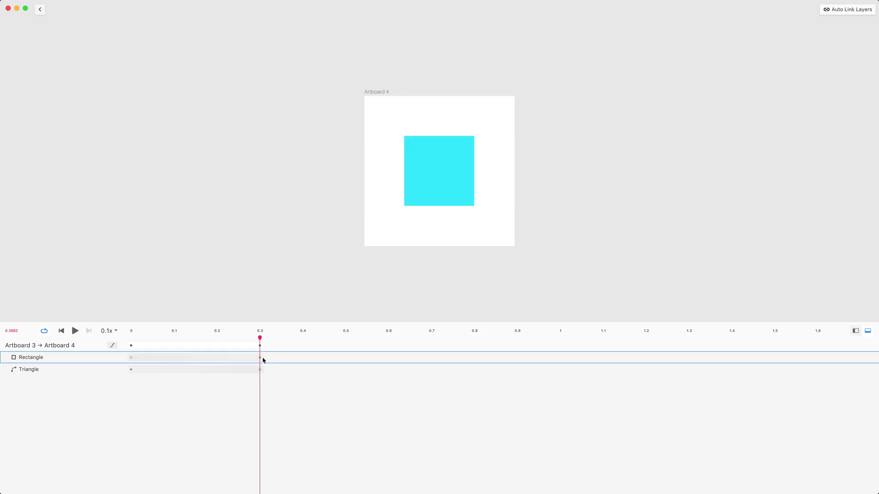
click(450, 175)
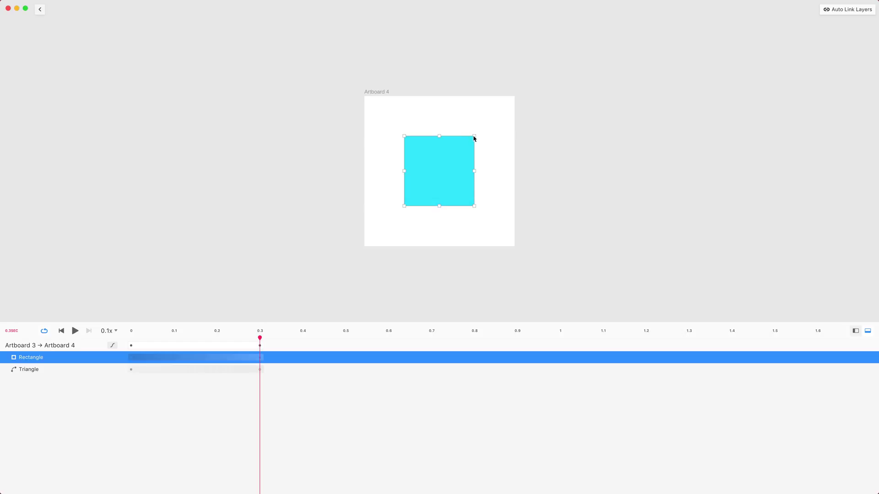
mouse_move(474, 138)
mouse_down()
mouse_move(455, 157)
mouse_move(480, 135)
mouse_up()
click(75, 331)
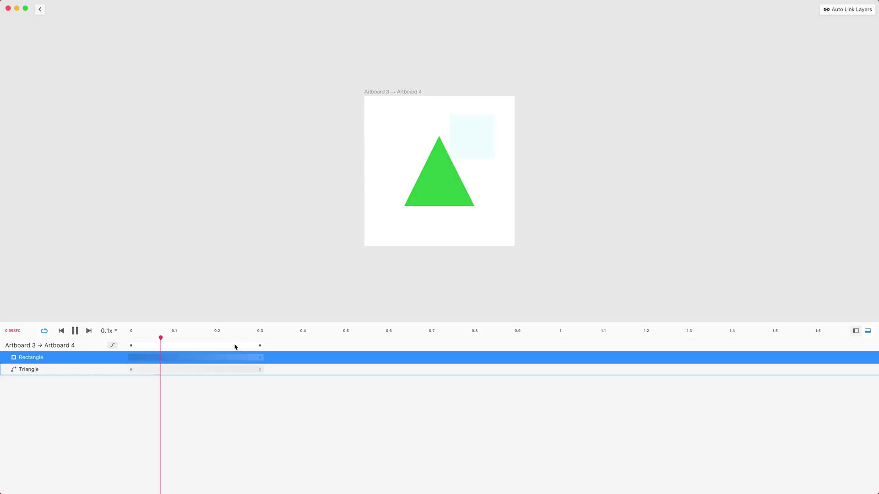
click(40, 10)
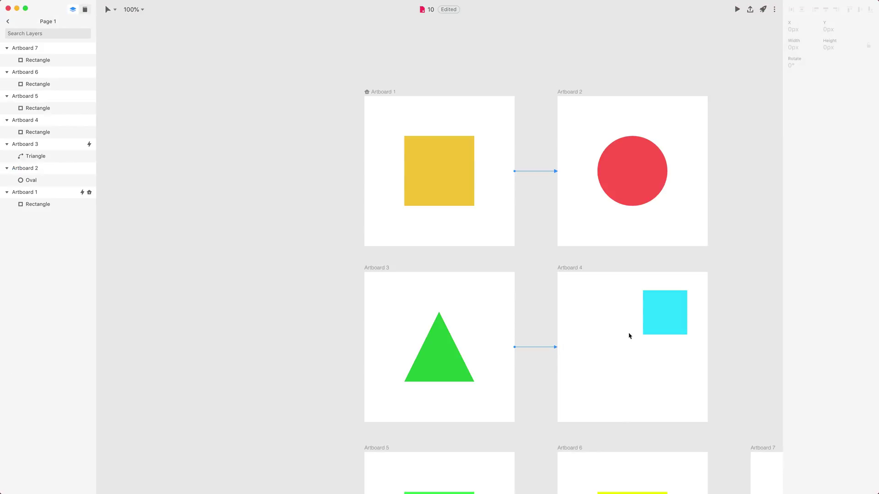
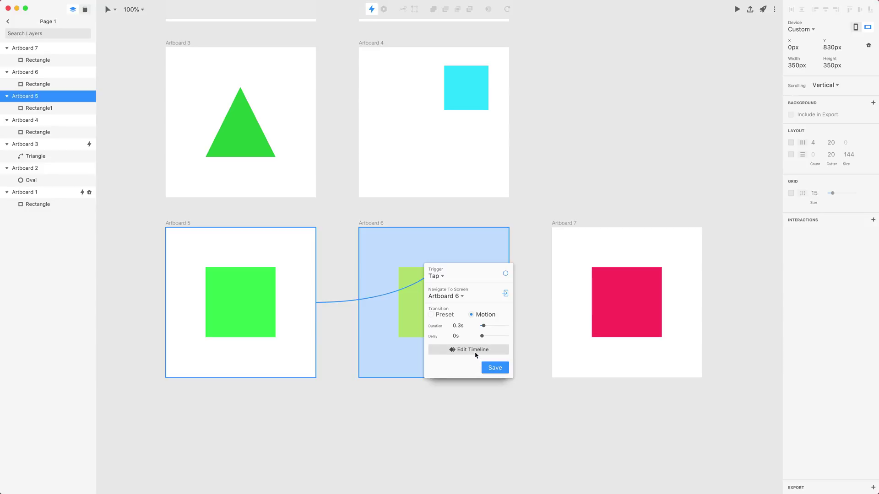
Step: Open the timeline of the Artboard 5 to Artboard 6 Motion transition and link the Rectangle and Rectangle1 layers
click(476, 351)
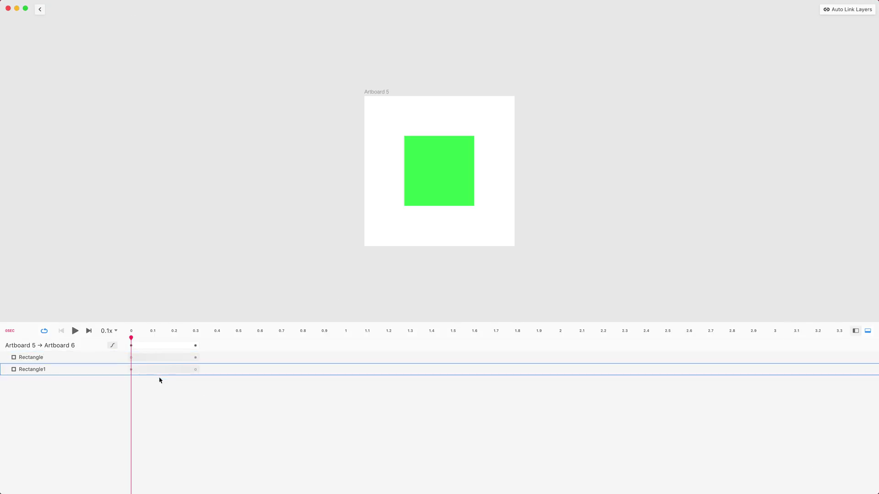
scroll(162, 336, up, 5)
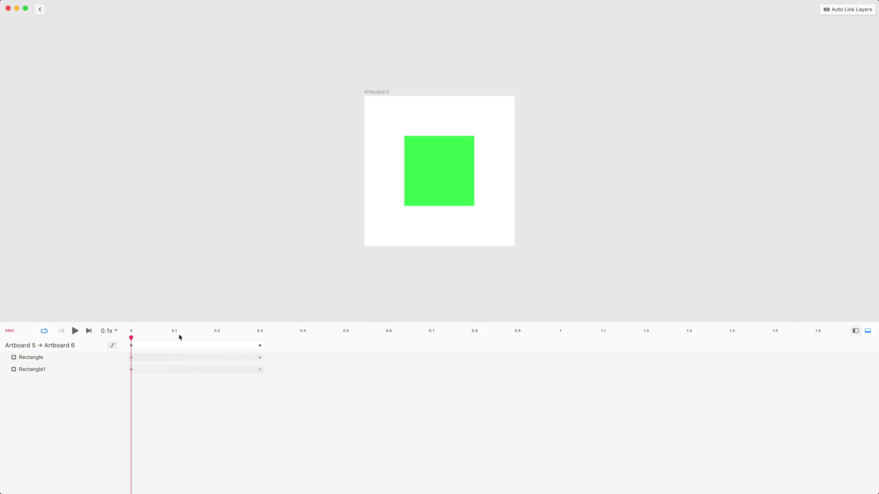
click(61, 360)
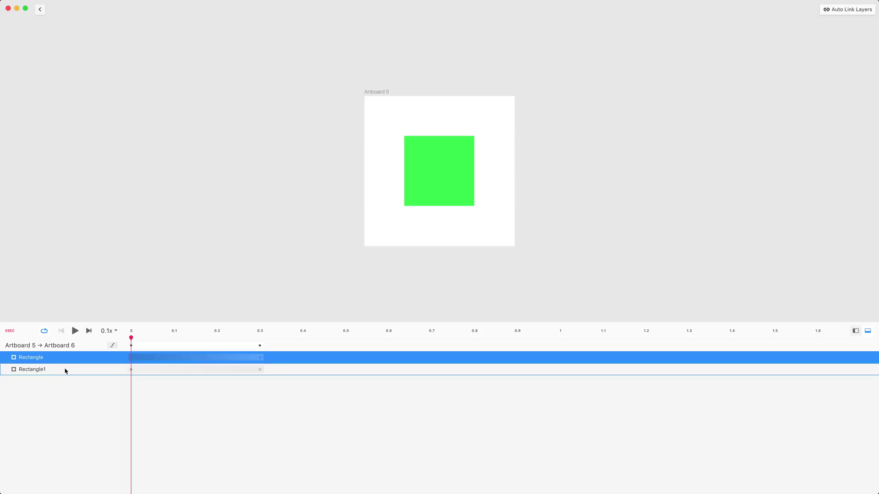
super+click(65, 370)
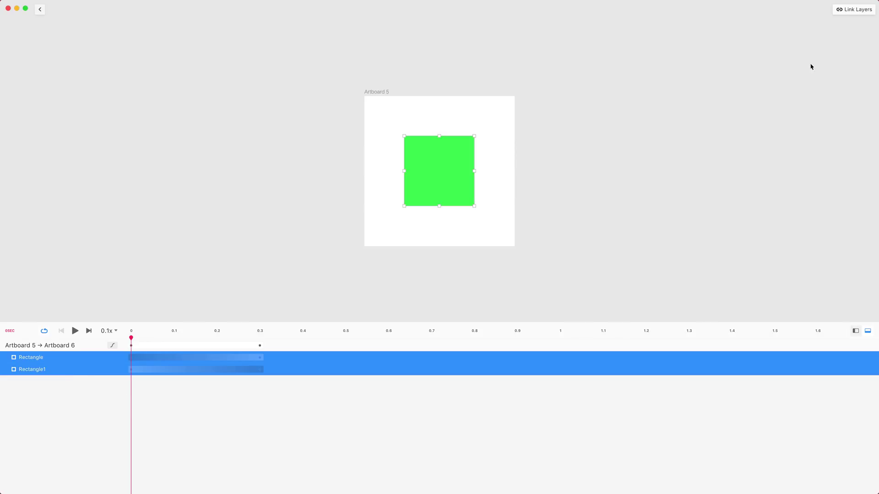
click(848, 11)
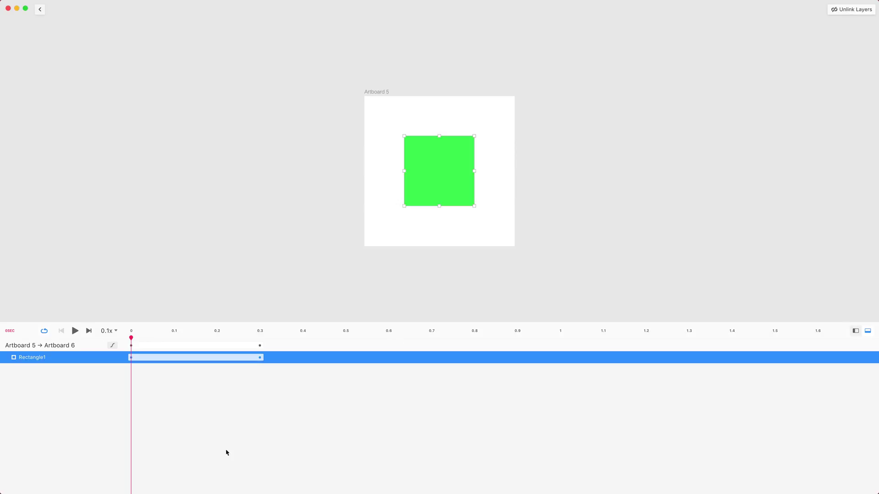
click(194, 405)
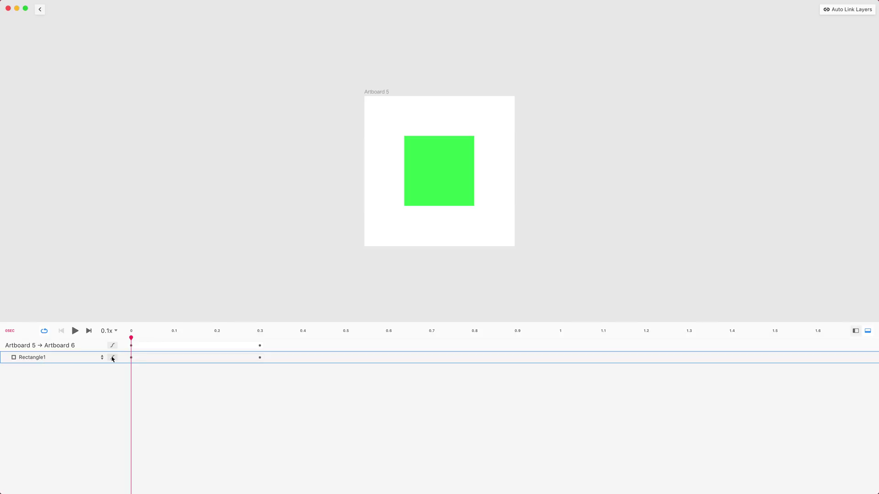
Step: Scrub through the Artboard 5 to Artboard 6 transition and play it to check the linked rectangle's color change
click(132, 338)
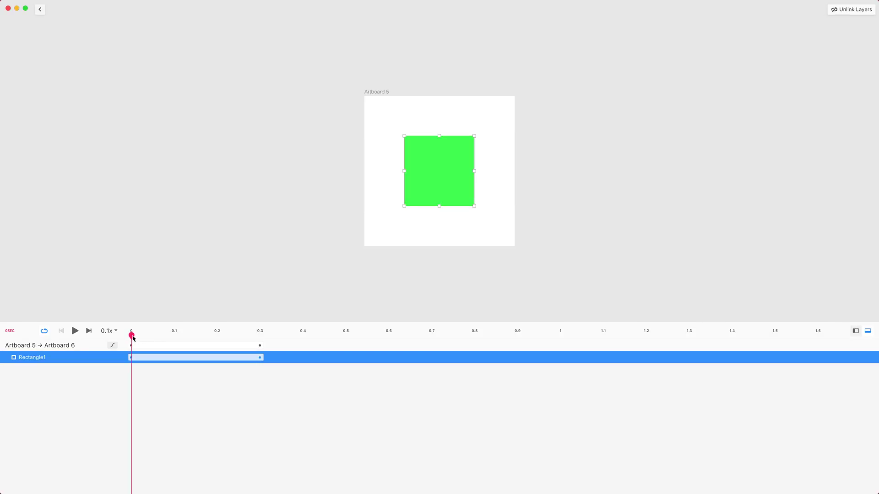
drag(133, 338, 221, 337)
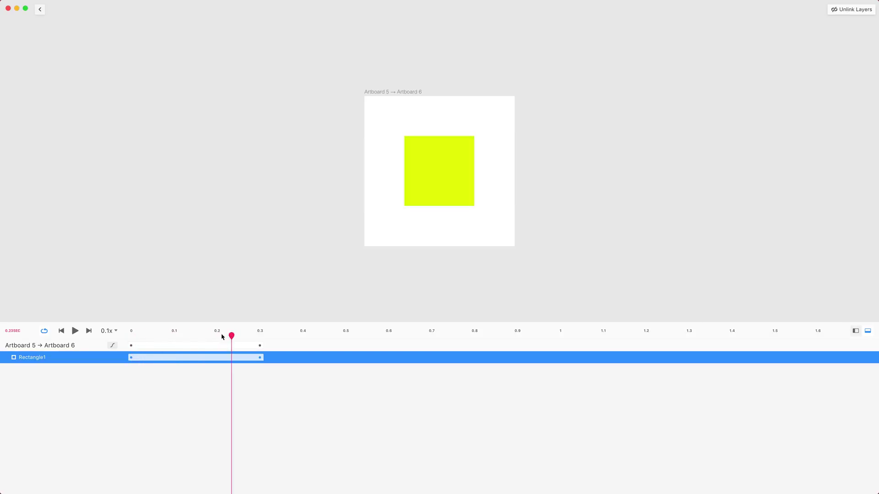
key(space)
click(125, 347)
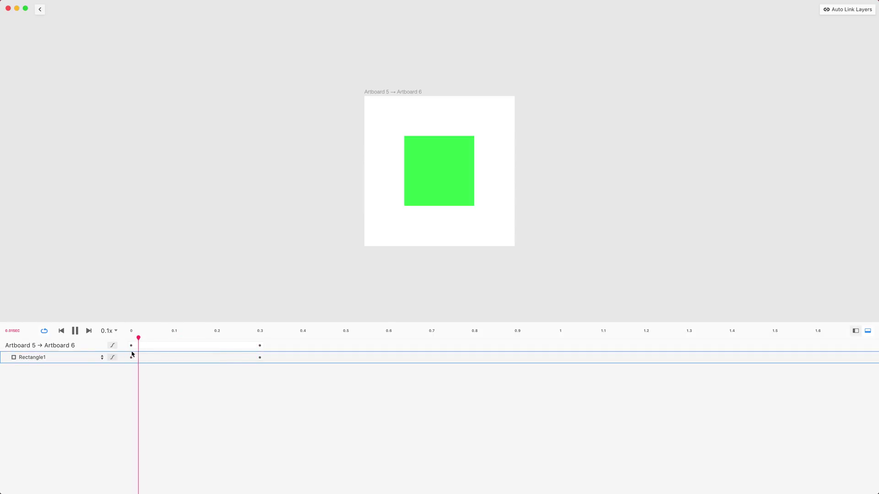
key(space)
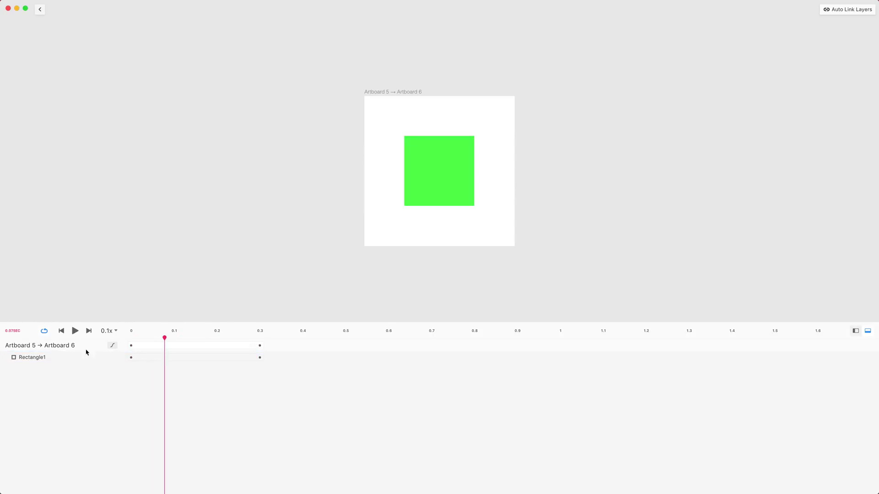
Step: At the transition's end, enlarge Artboard 6's yellow square about its center to about 227 px, rotate it to about 201°, preview it and leave the timeline
click(89, 331)
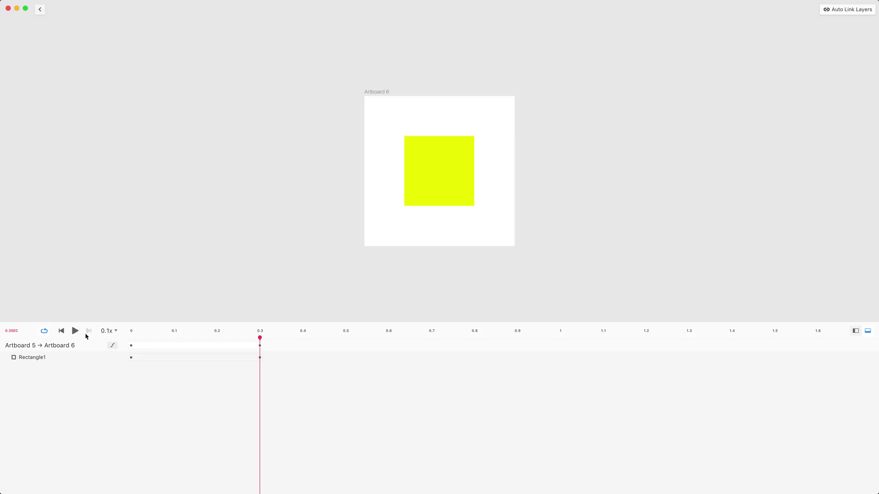
click(406, 193)
key(alt+shift)
drag(477, 211, 485, 225)
key(super)
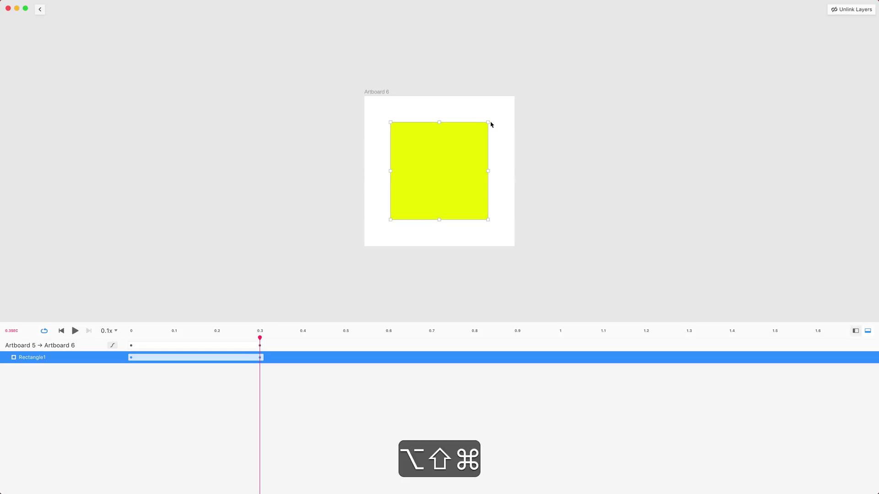
drag(490, 123, 422, 238)
key(shift)
key(super+space)
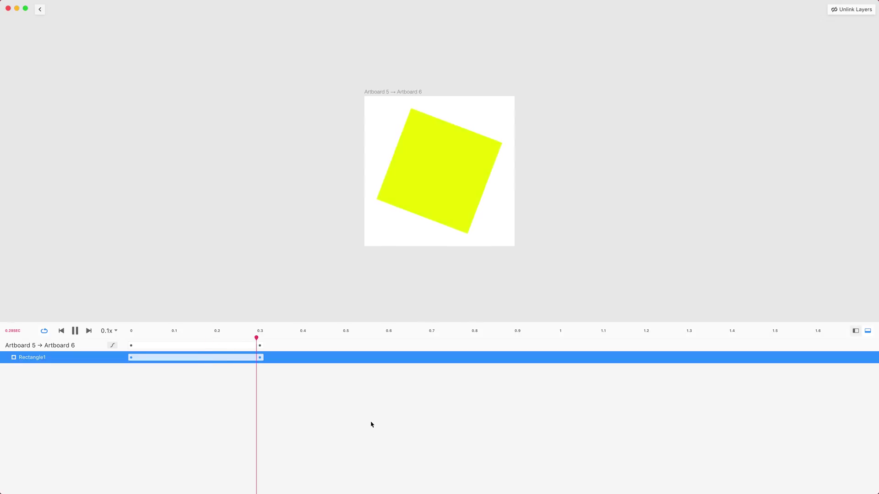
click(40, 10)
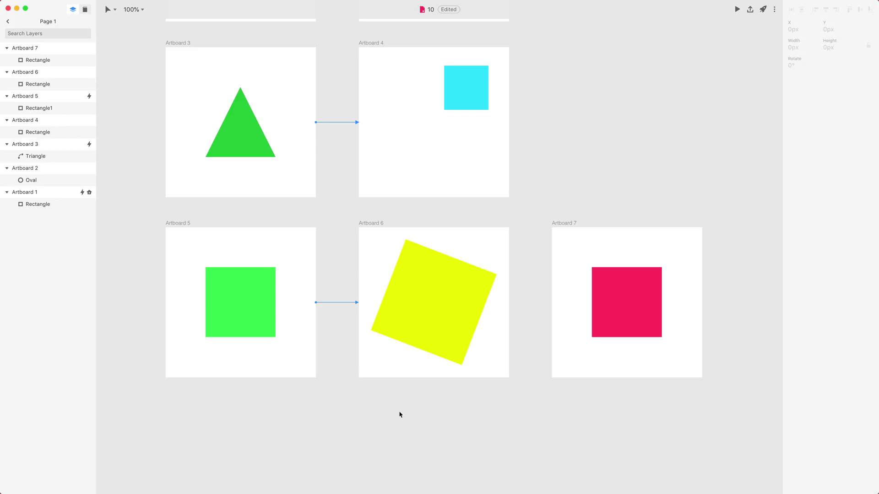
Step: Compare the layer names of the squares in Artboard 6 and Artboard 7
click(378, 223)
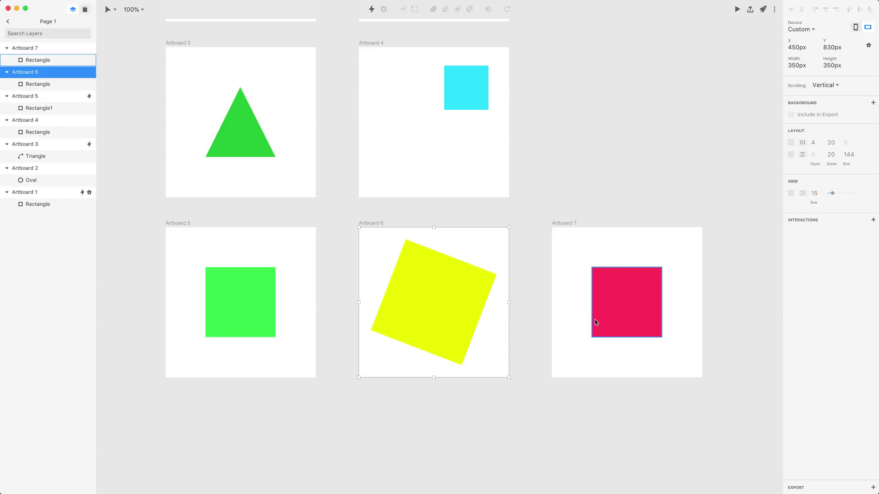
click(446, 294)
click(608, 289)
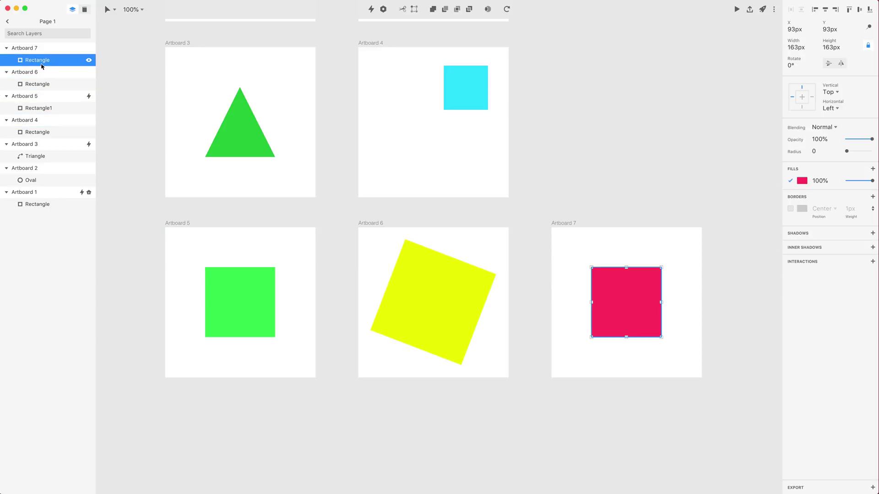
click(44, 86)
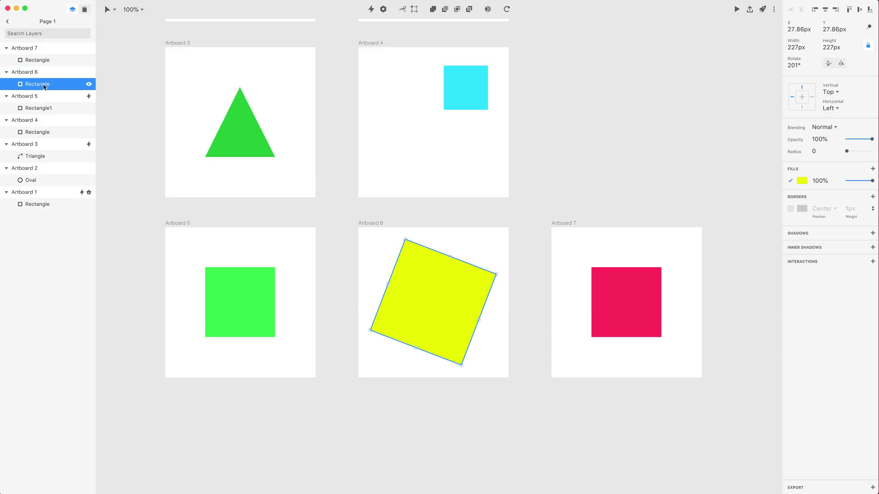
click(44, 61)
Step: Add a Tap interaction from Artboard 6 to Artboard 7 with a Motion transition and open its timeline
click(371, 223)
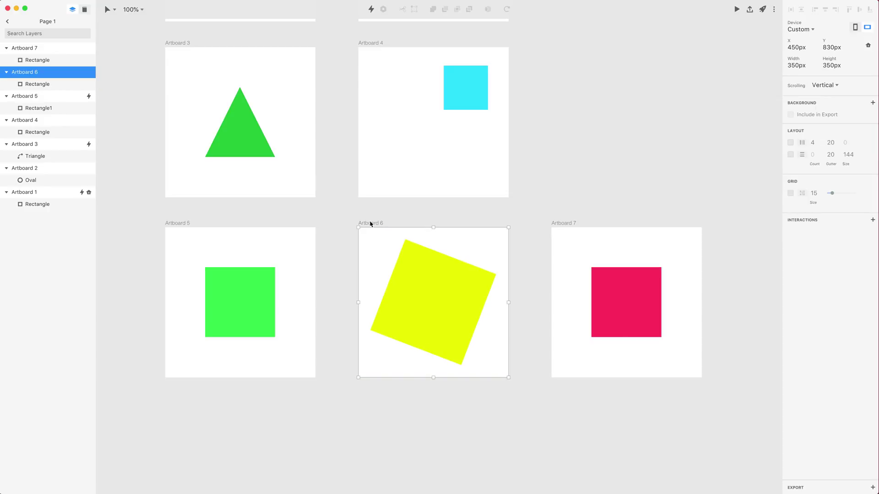
key(c)
click(616, 261)
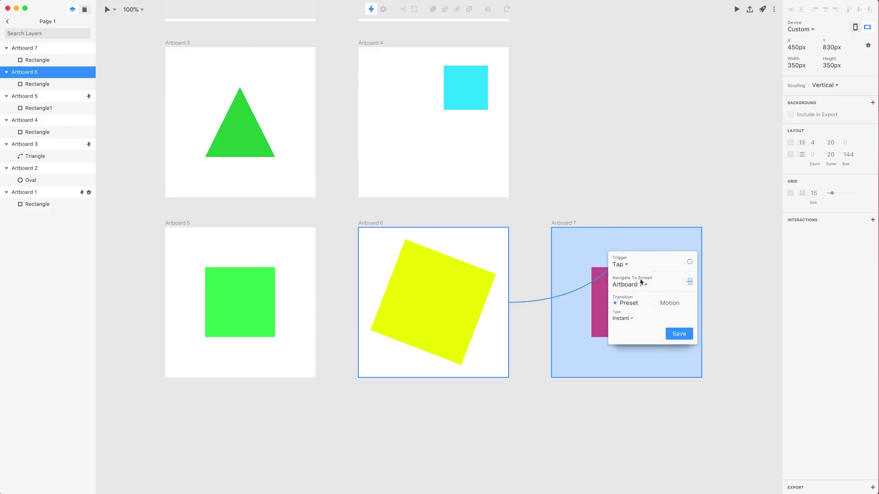
click(656, 303)
click(652, 338)
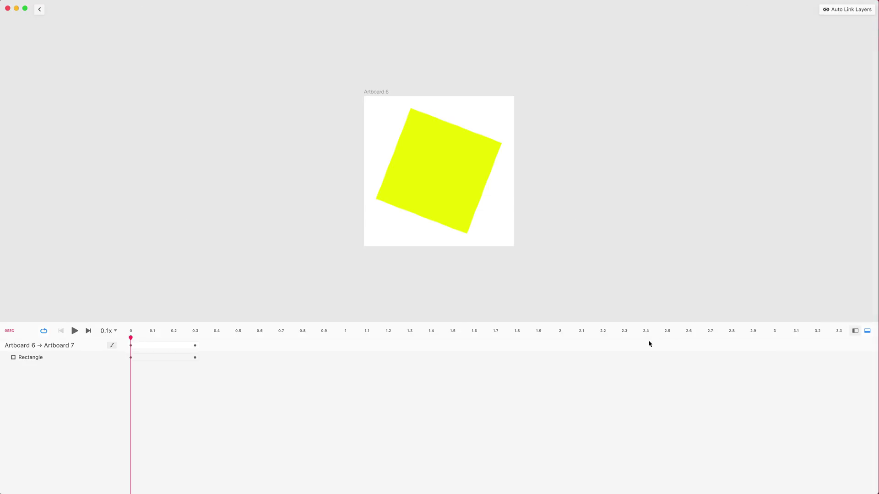
Step: Unlink the Rectangle layers in the Artboard 6 to Artboard 7 transition and relink them with Auto Link Layers
click(33, 359)
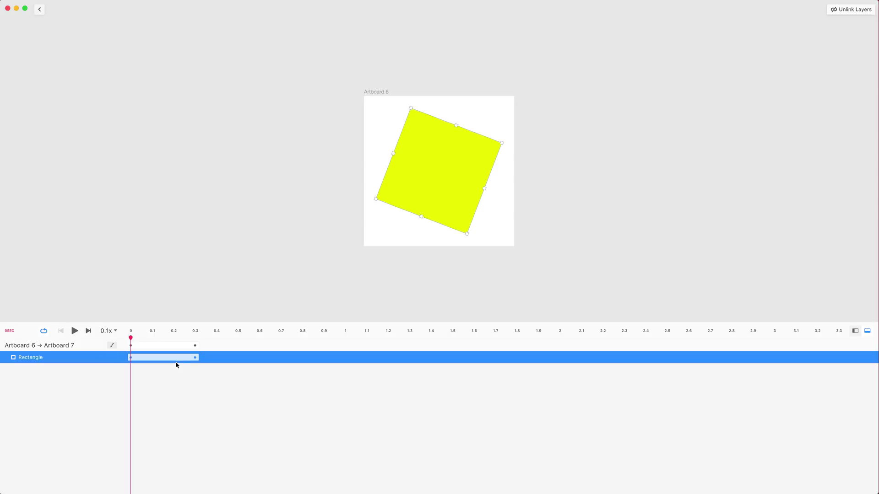
click(845, 10)
click(175, 459)
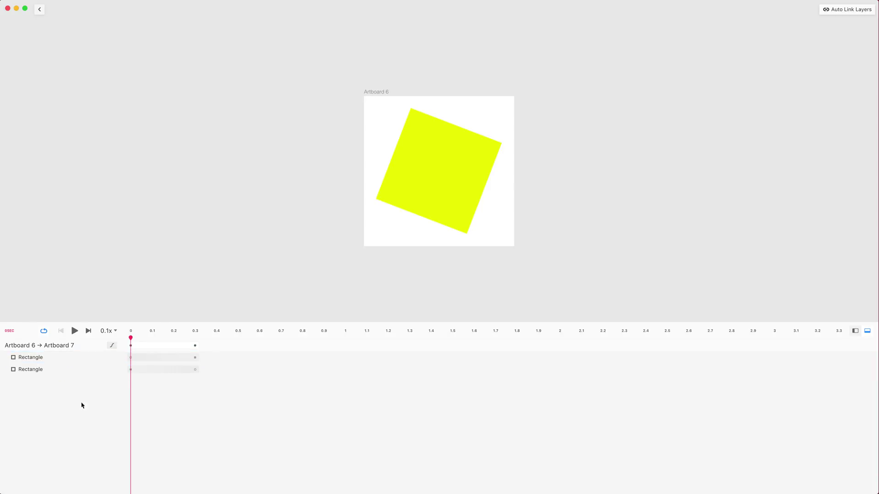
click(849, 11)
Step: Preview the Artboard 6 to Artboard 7 transition and return to the canvas
click(77, 332)
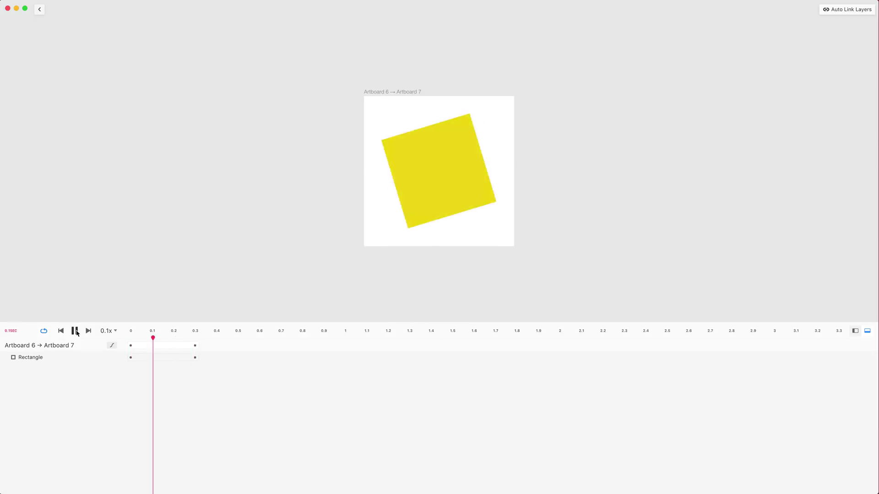
click(39, 9)
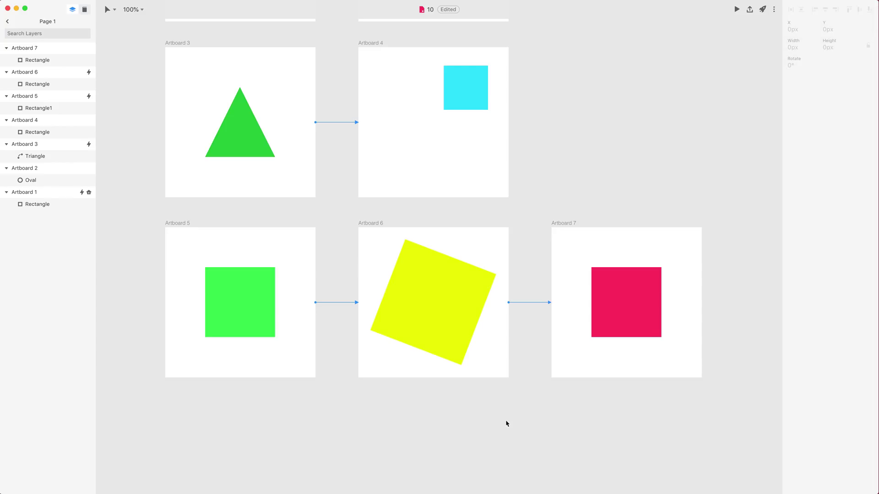
Step: Add a Tap interaction from Artboard 7 to Artboard 5 with a Motion transition and open its timeline
click(564, 224)
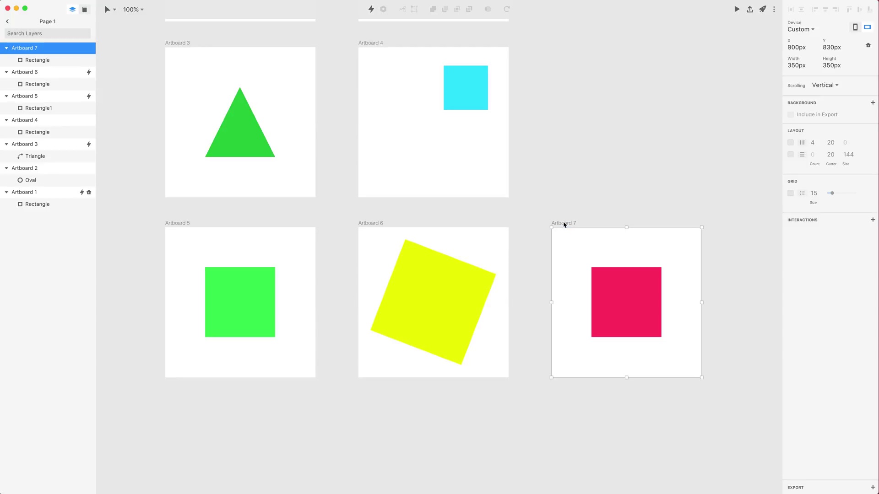
key(super+2)
drag(565, 225, 259, 289)
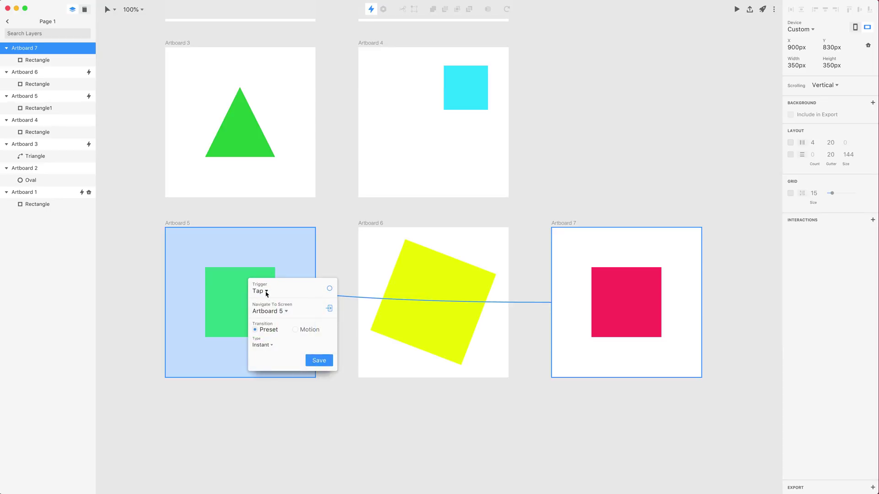
click(295, 330)
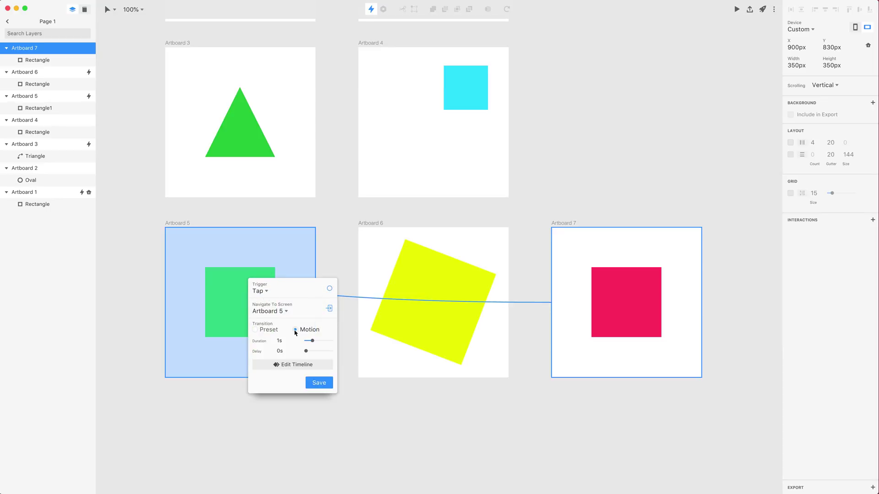
click(316, 365)
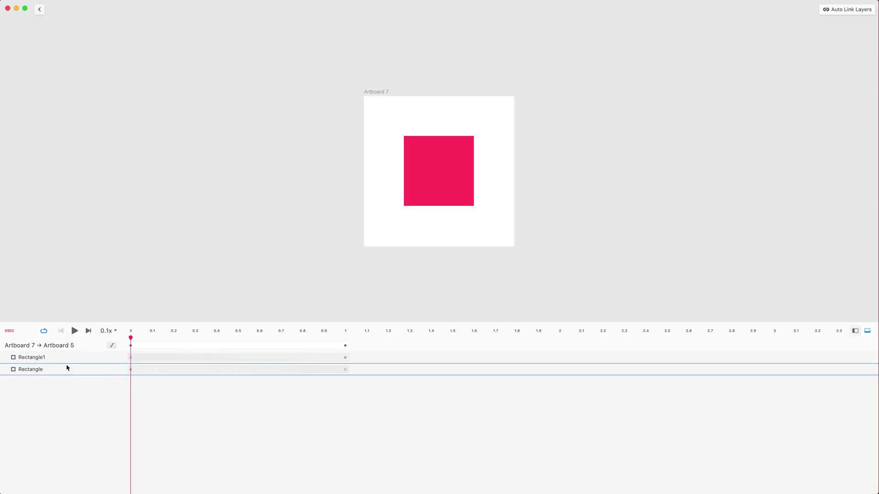
Step: Link the Rectangle1 and Rectangle layers in the Artboard 7 to Artboard 5 transition and return to the canvas
click(50, 359)
super+click(46, 370)
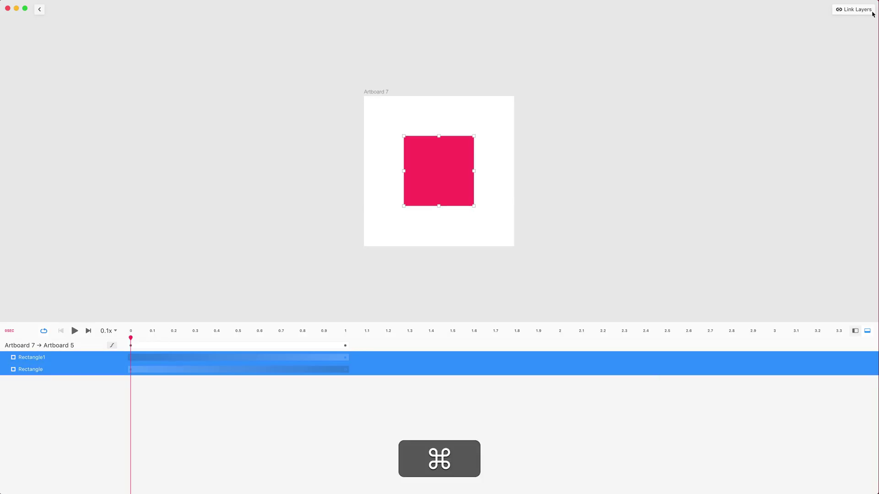
click(856, 13)
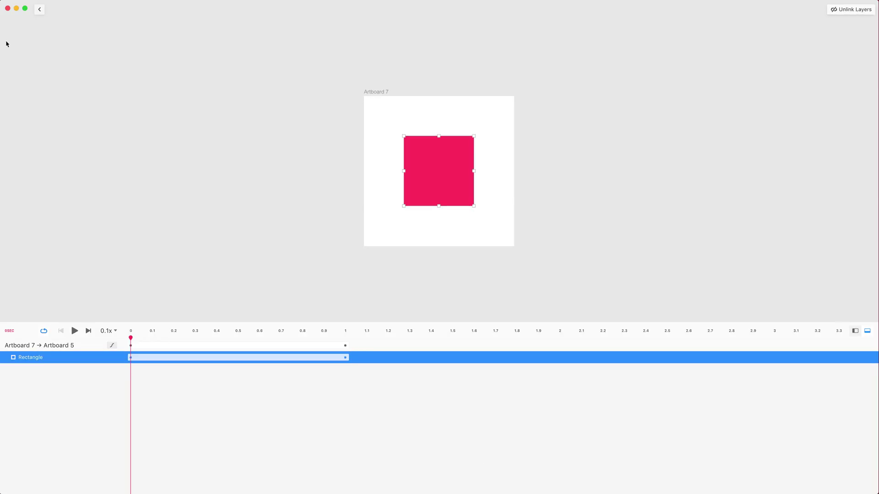
click(39, 10)
Step: Change Artboard 5's interaction trigger to Timer and set its Motion transition duration to 1s
click(187, 224)
click(187, 224)
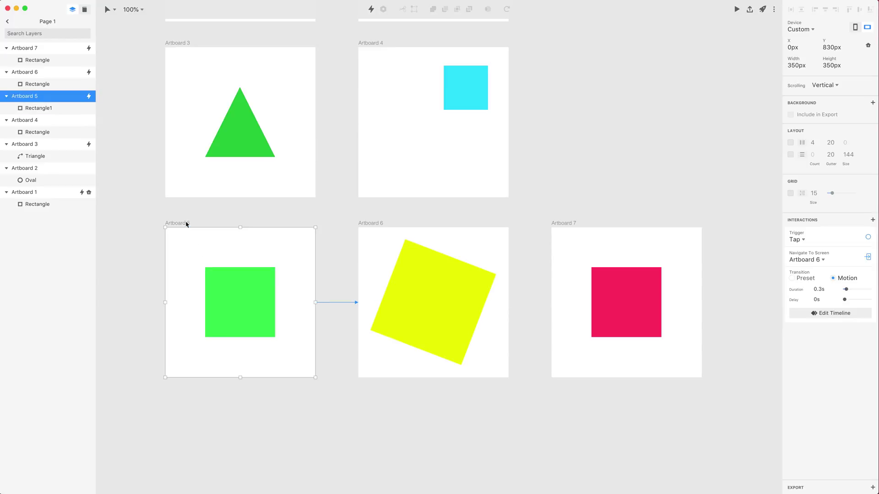
click(798, 240)
click(862, 243)
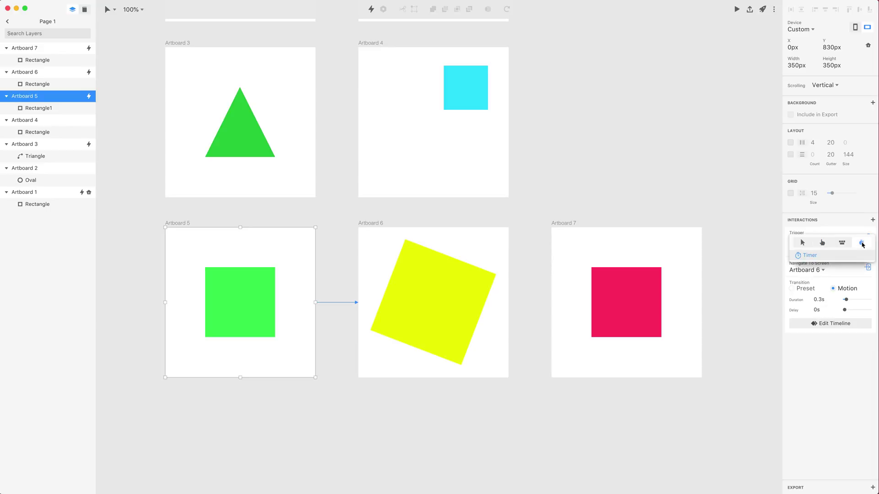
click(819, 255)
key(shift)
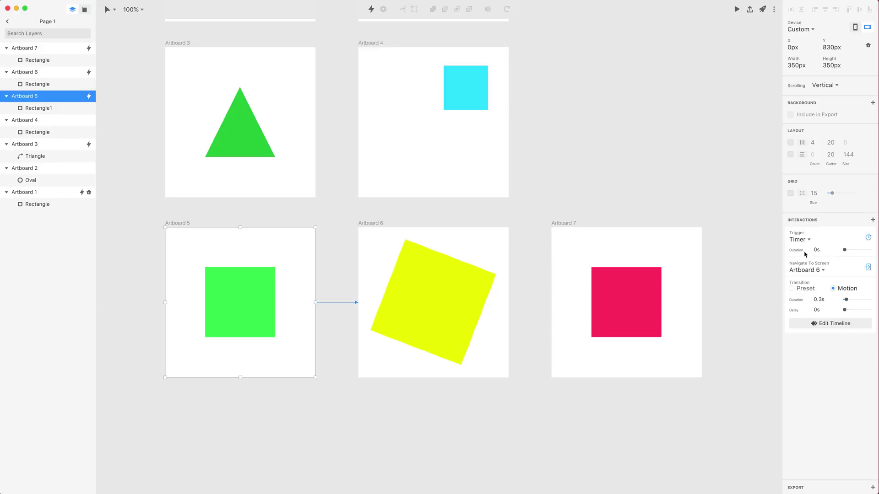
click(825, 300)
key(BackSpace)
key(BackSpace)
key(BackSpace)
text(1)
key(Return)
Step: Change Artboard 6's interaction trigger to Timer and set its Motion transition duration to 1s
click(371, 223)
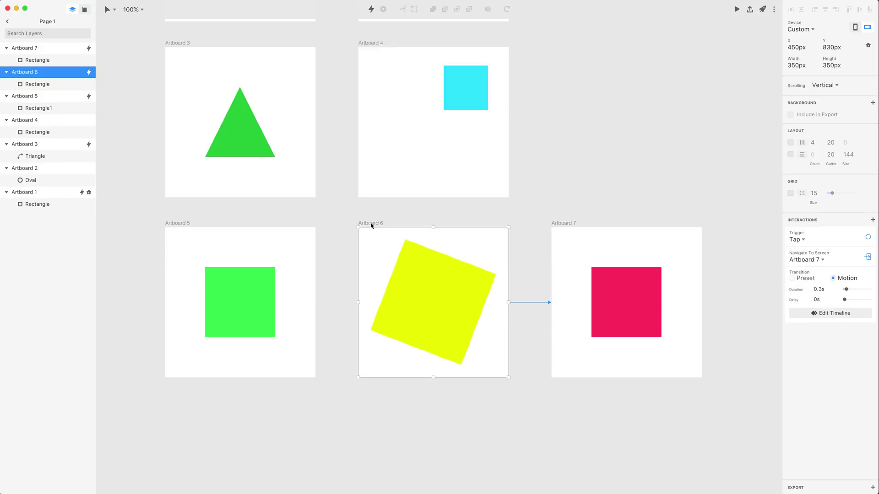
click(803, 240)
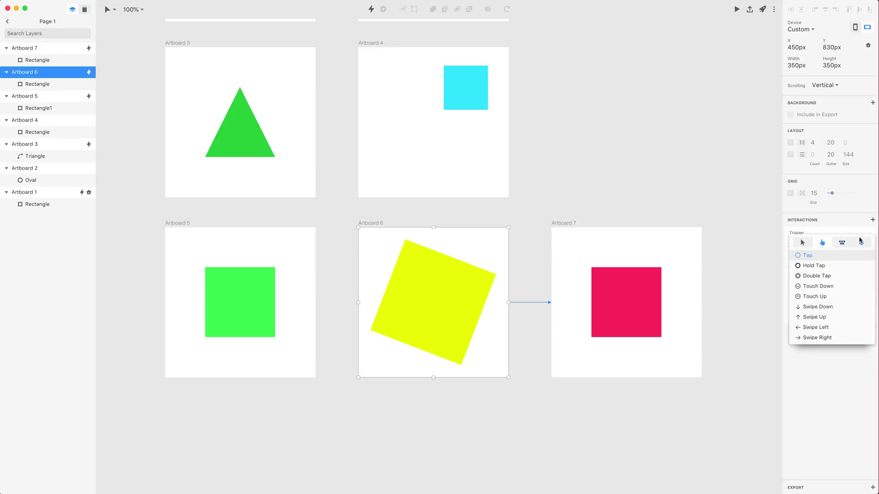
click(863, 241)
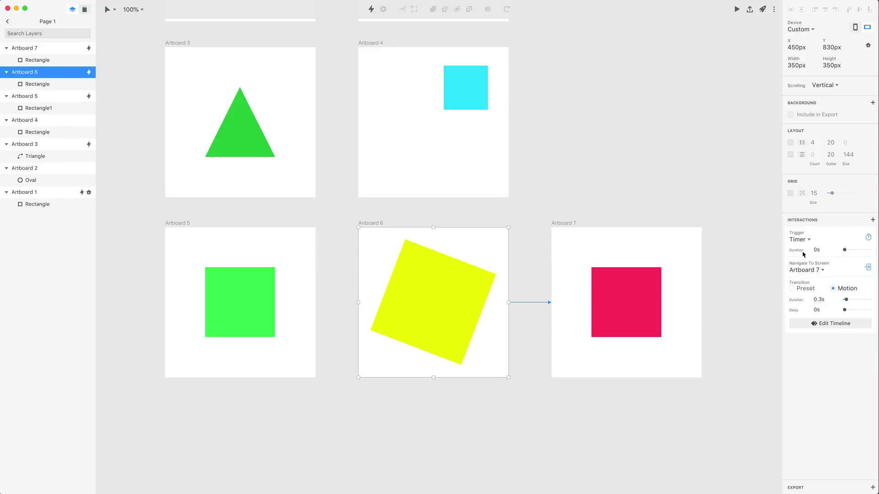
click(820, 300)
text(1)
key(Return)
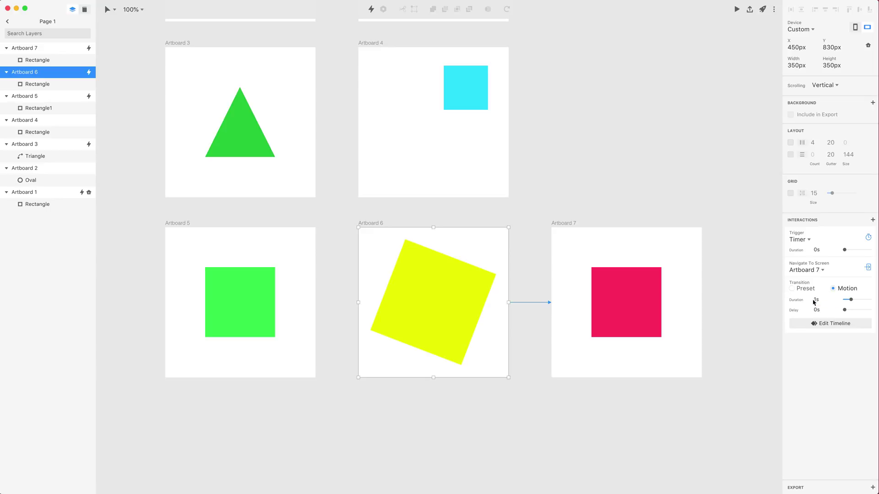
Step: Change the trigger of Artboard 7's interaction to Timer
click(568, 223)
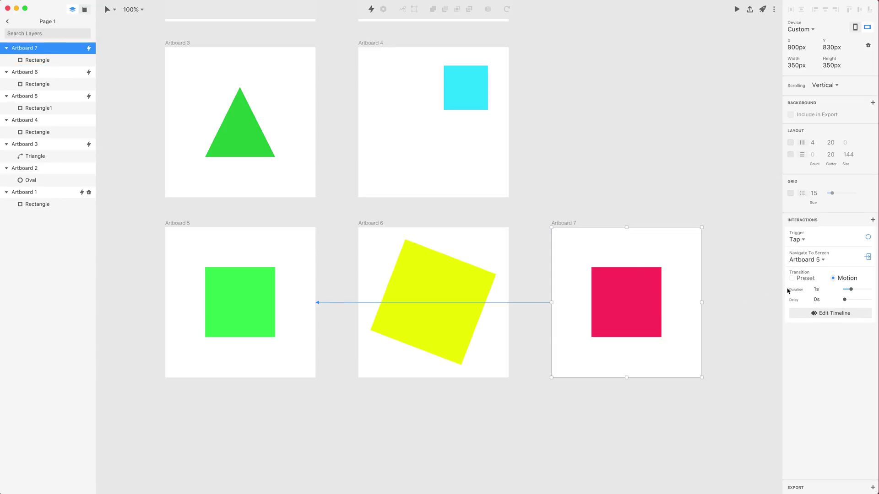
click(801, 241)
click(810, 253)
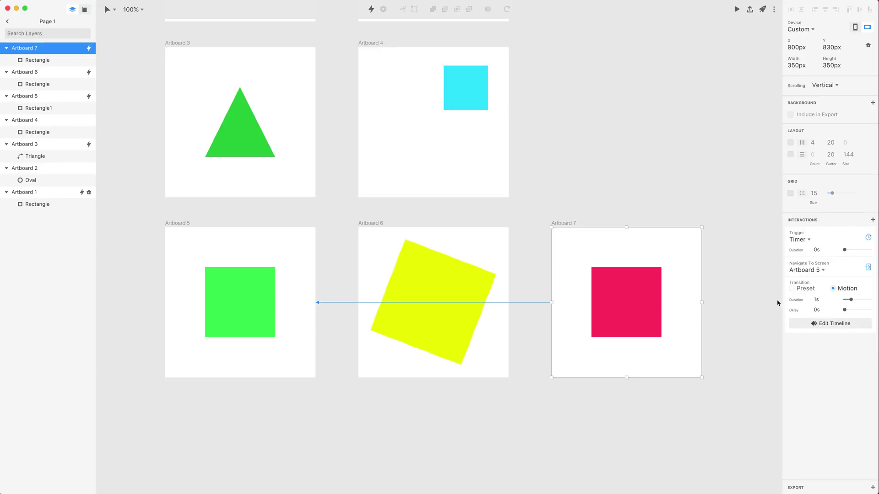
Step: Preview the timed animation starting from Artboard 5 and close the preview
click(178, 224)
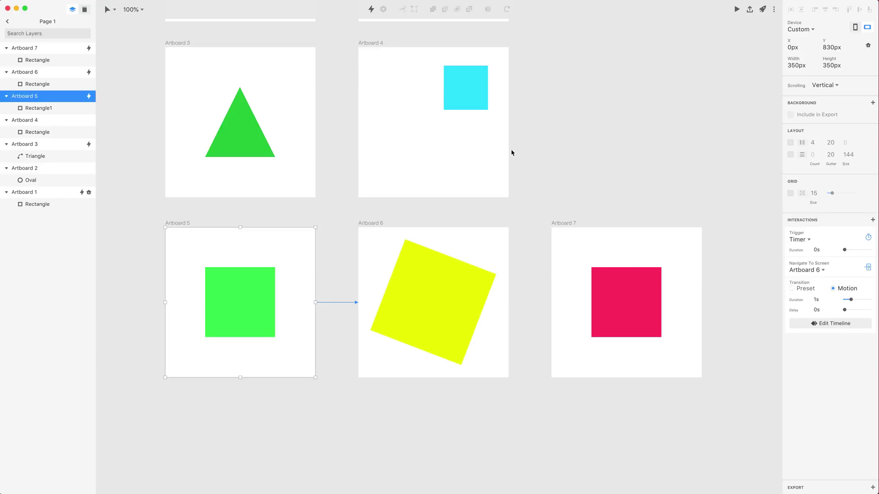
click(736, 9)
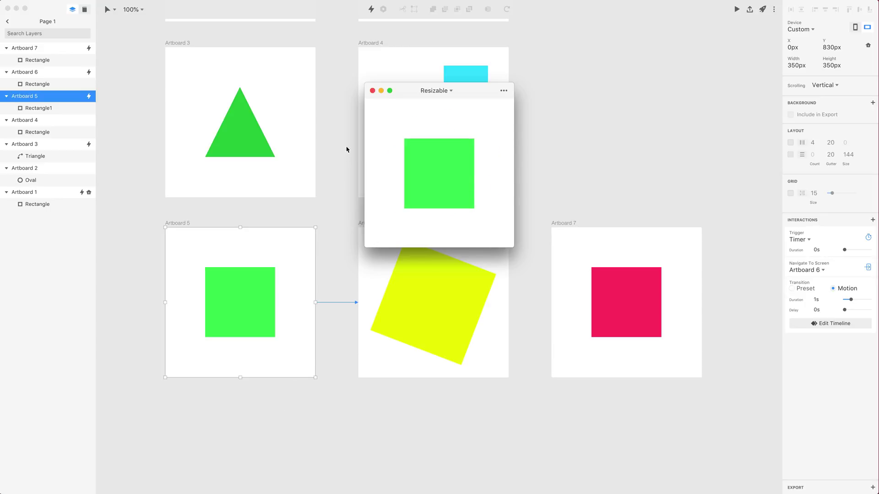
click(372, 91)
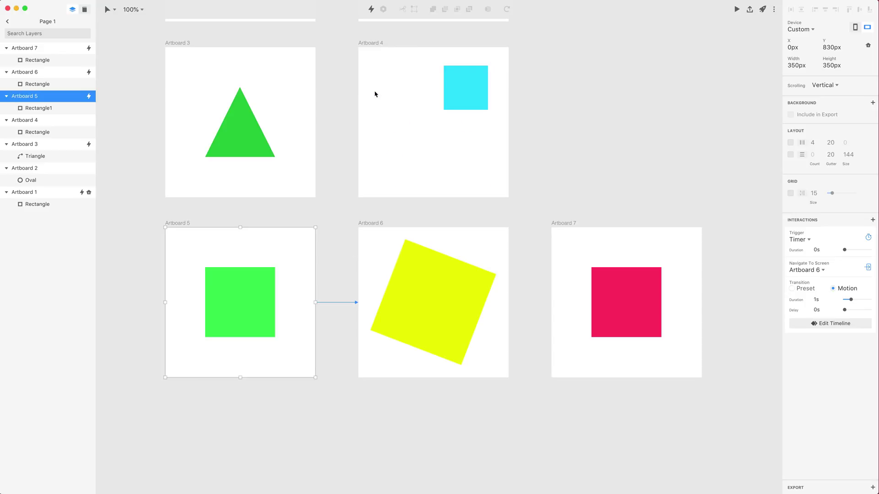
Step: Enlarge the cyan square in Artboard 4 to 155 px and centre it on the artboard at X 97px, Y 97px
scroll(242, 118, up, 5)
scroll(243, 118, left, 2)
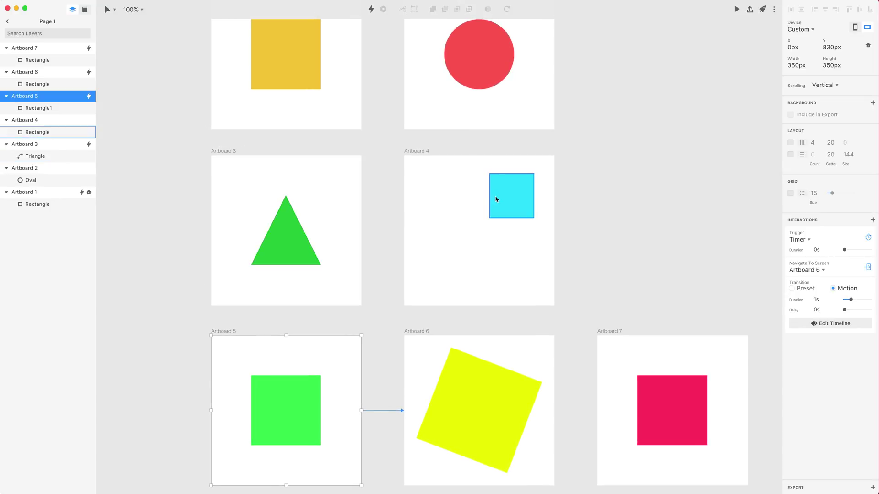
click(499, 216)
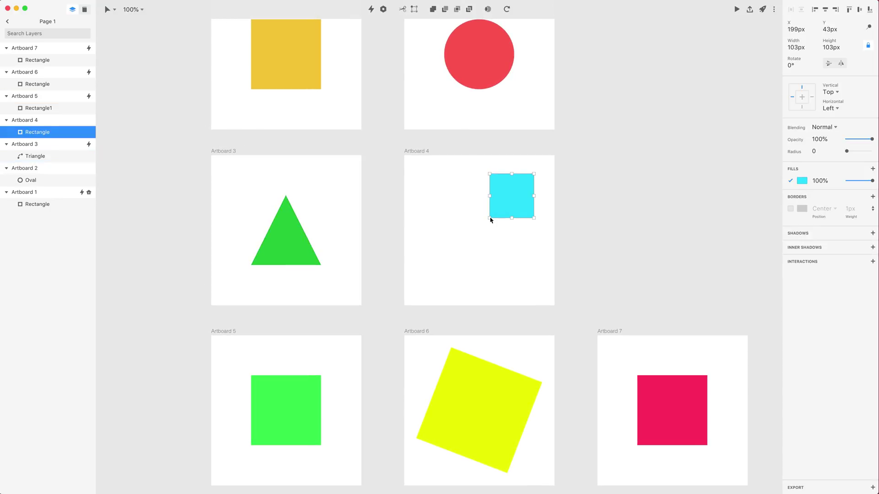
shift+super+click(483, 231)
shift+super+click(498, 212)
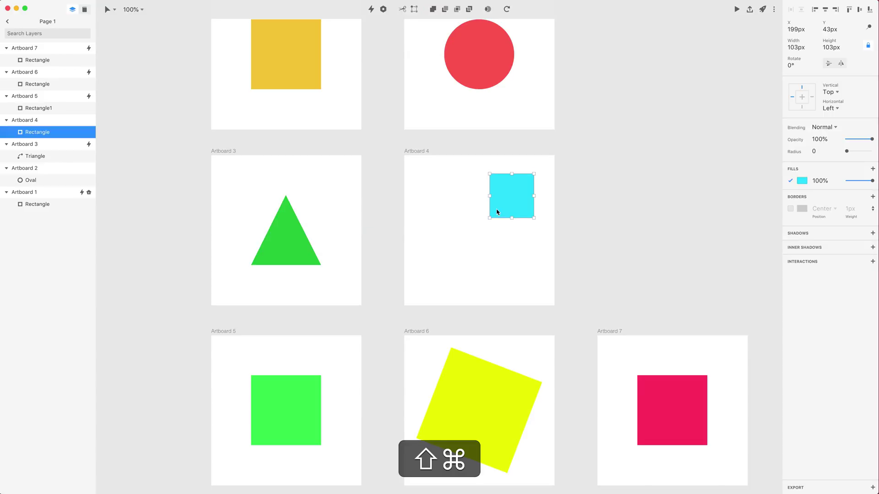
key(shift+super+z)
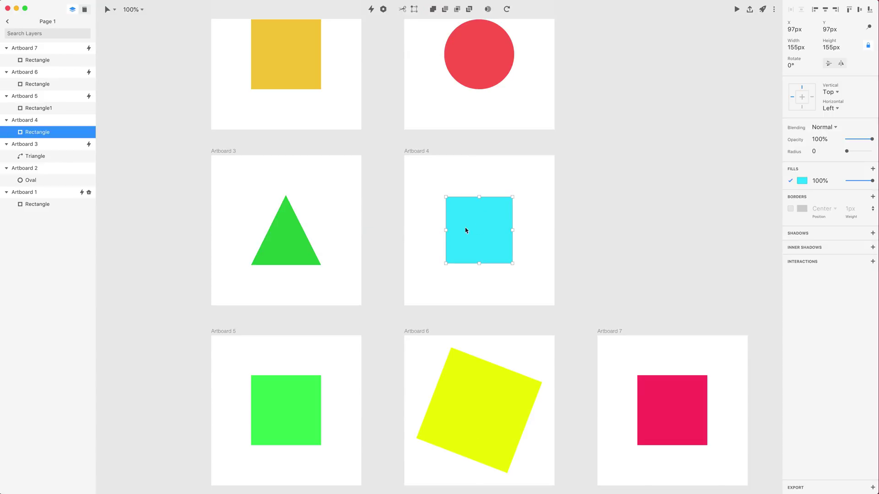
Step: Copy the green triangle from Artboard 3 and paste it into Artboard 4
click(303, 236)
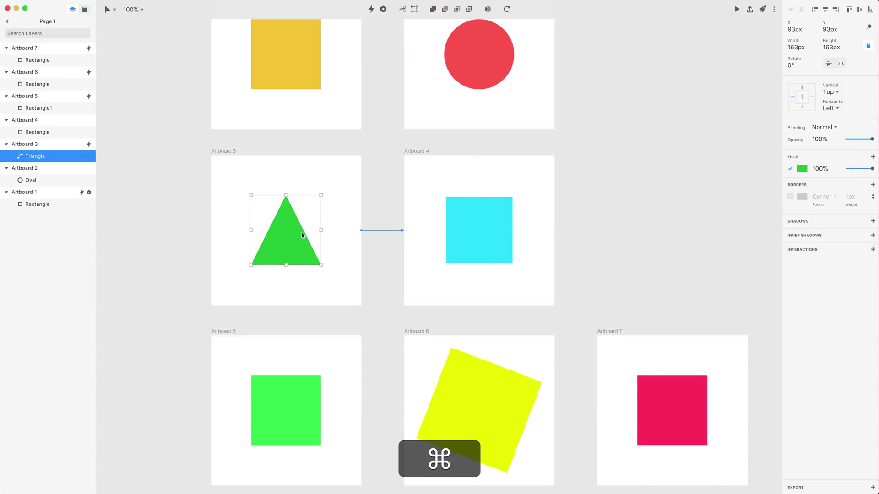
key(super+c)
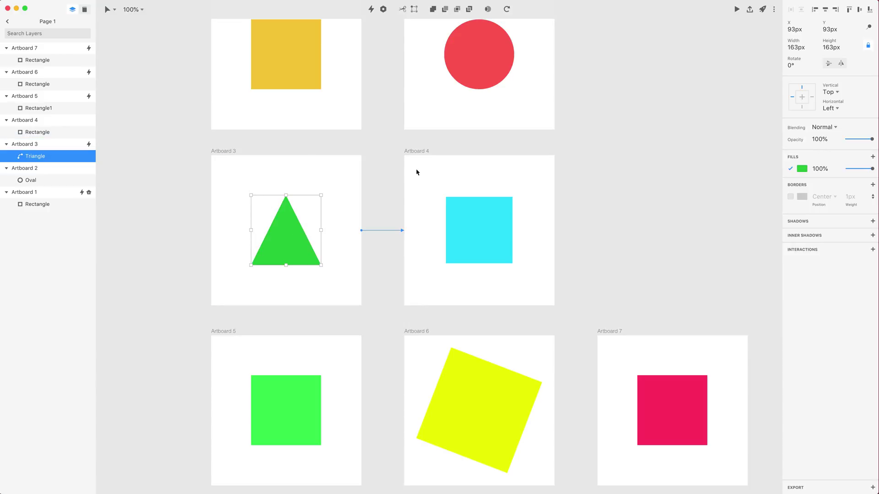
click(417, 152)
key(super+v)
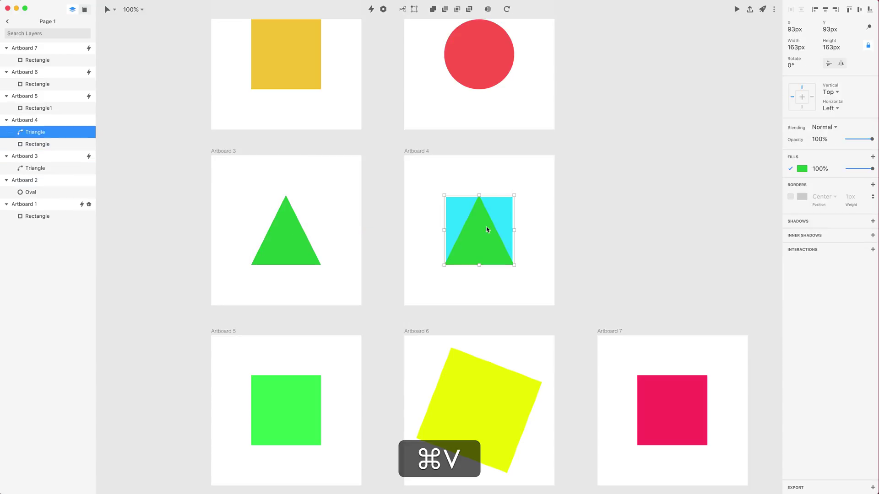
Step: Move the pasted triangle just past Artboard 4's right edge to X 350px and lower its opacity to 0%
drag(484, 243, 582, 239)
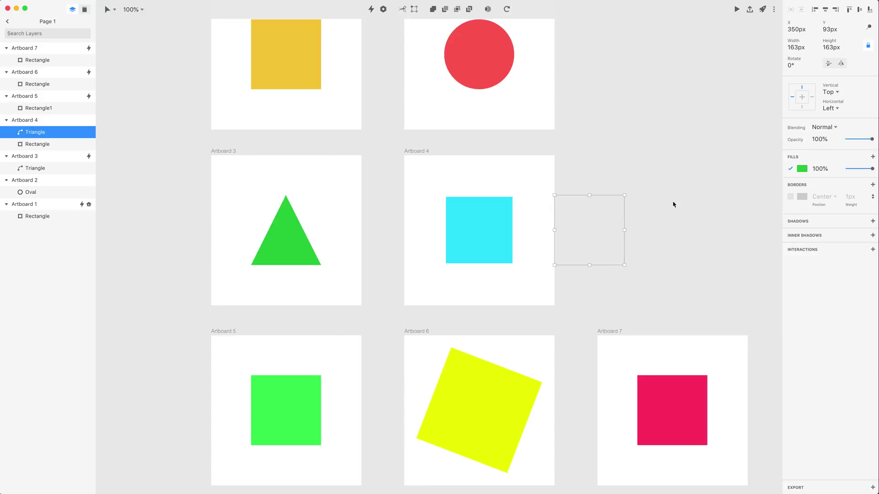
drag(872, 140, 848, 141)
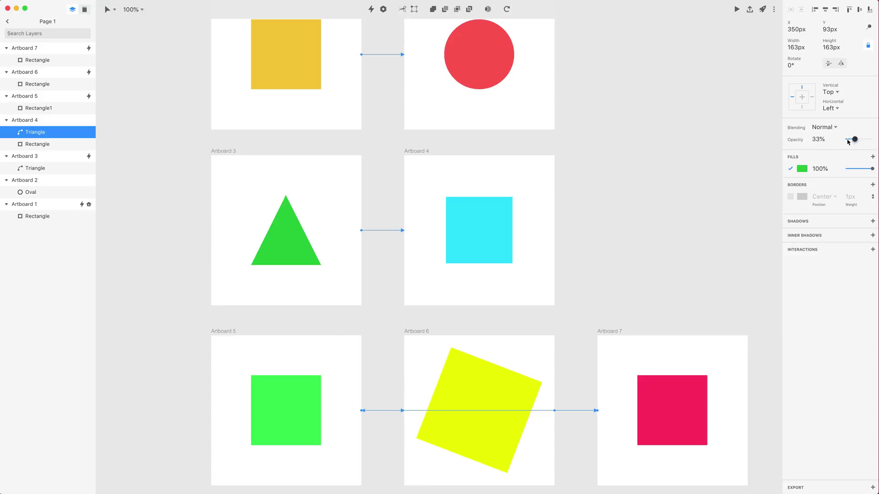
click(605, 242)
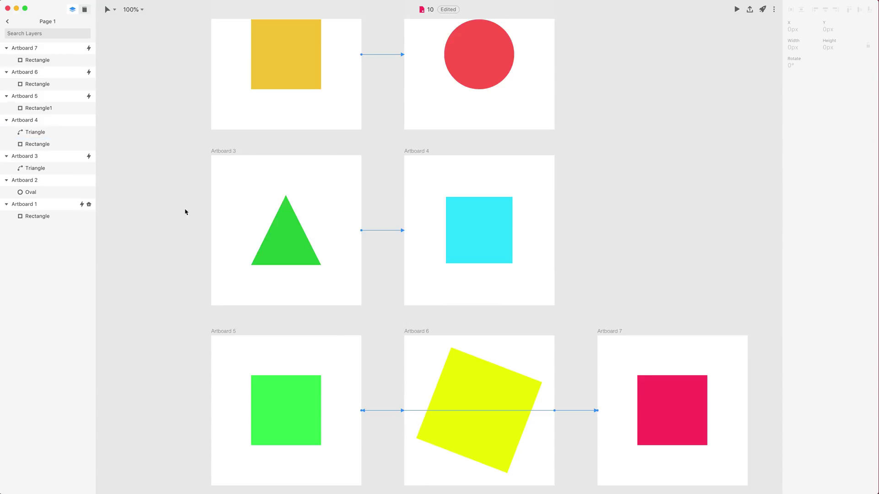
Step: Shrink the transparent triangle beside Artboard 4 around its centre to about 113 px
click(43, 132)
key(alt+shift)
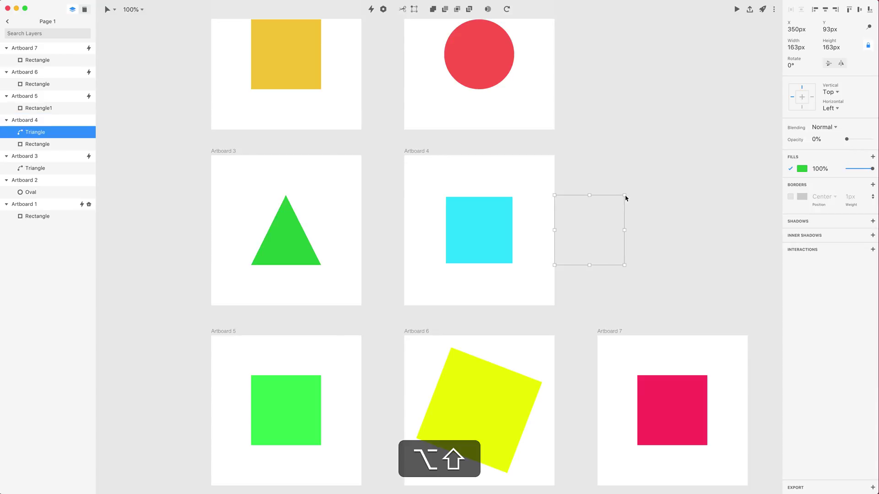
drag(626, 198, 614, 208)
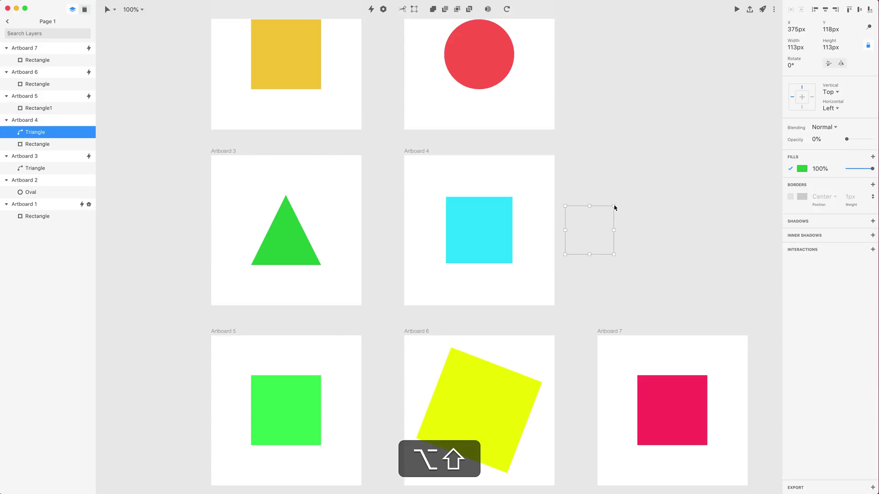
Step: Copy the cyan square from Artboard 4 and paste it into Artboard 3
click(486, 238)
key(super+c)
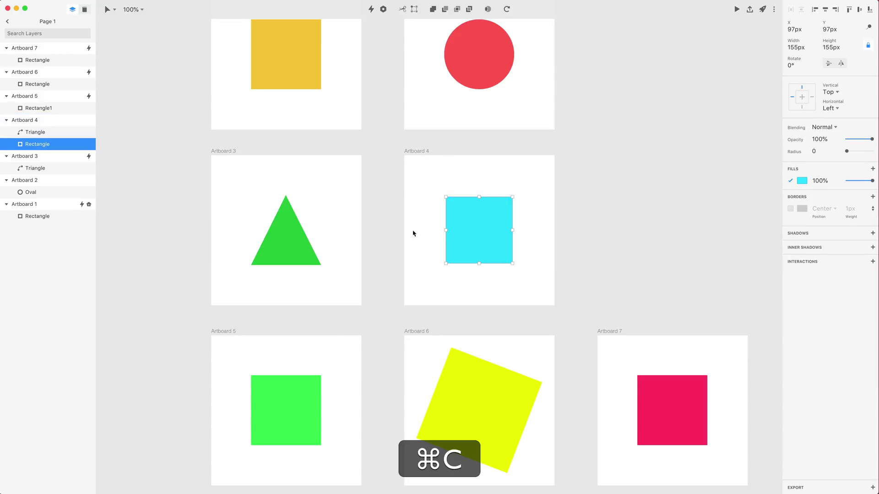
click(228, 152)
key(super+v)
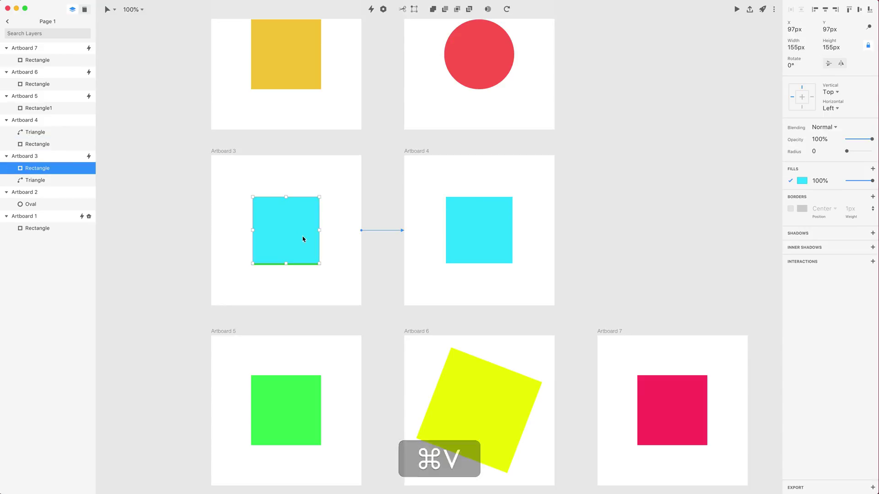
Step: Place the pasted square outside Artboard 3's left edge, sized about 103 by 101 px, with its opacity at 0%
drag(307, 237, 196, 236)
drag(211, 196, 199, 209)
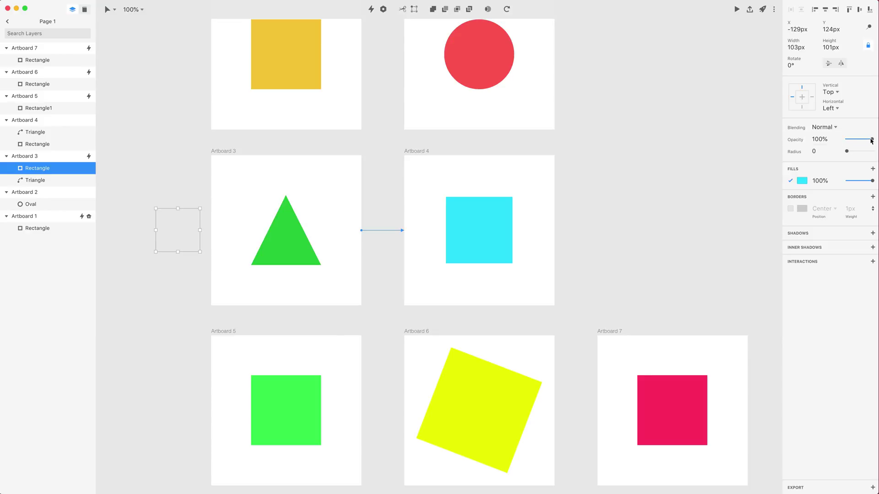
drag(872, 139, 823, 141)
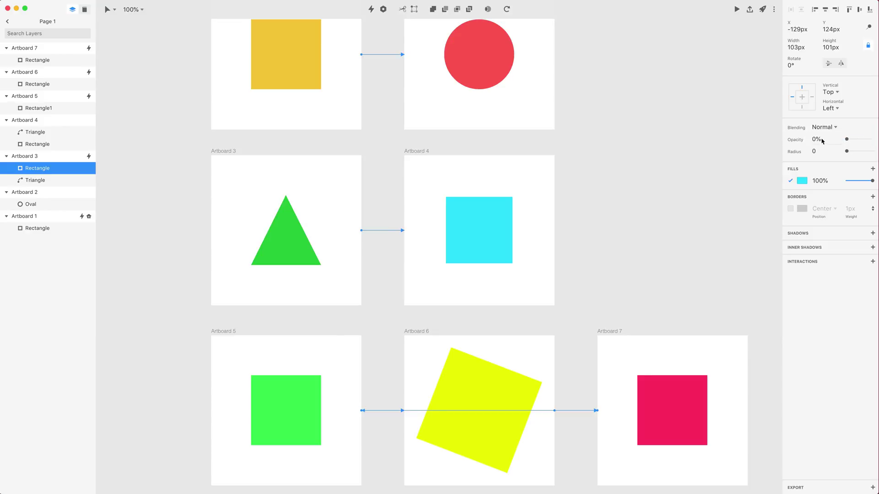
Step: Open the timeline of the Motion transition from Artboard 3 to Artboard 4 for editing
click(35, 132)
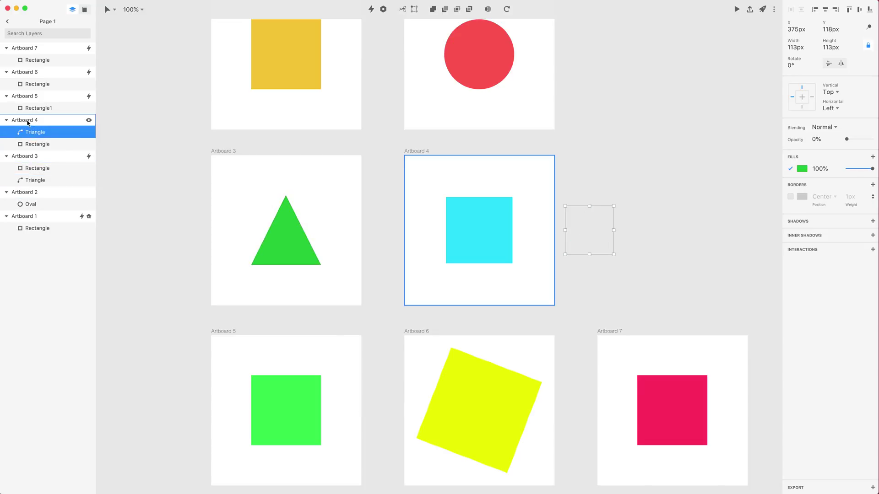
click(227, 150)
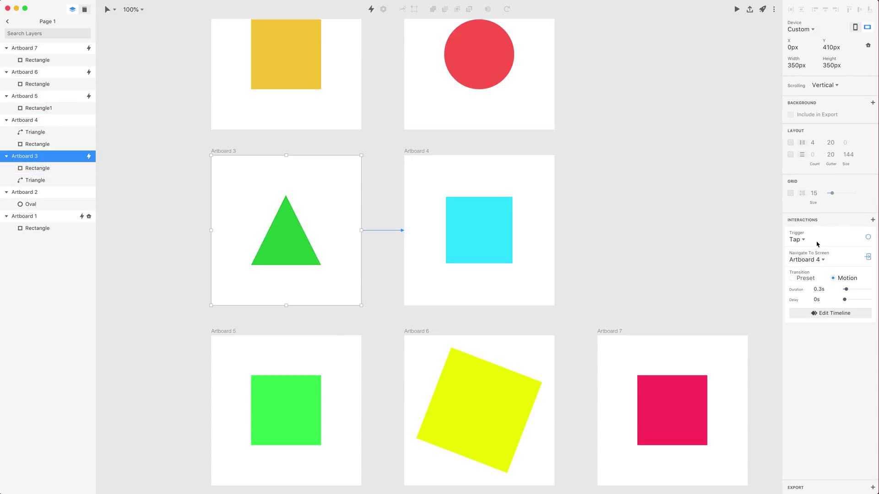
click(834, 313)
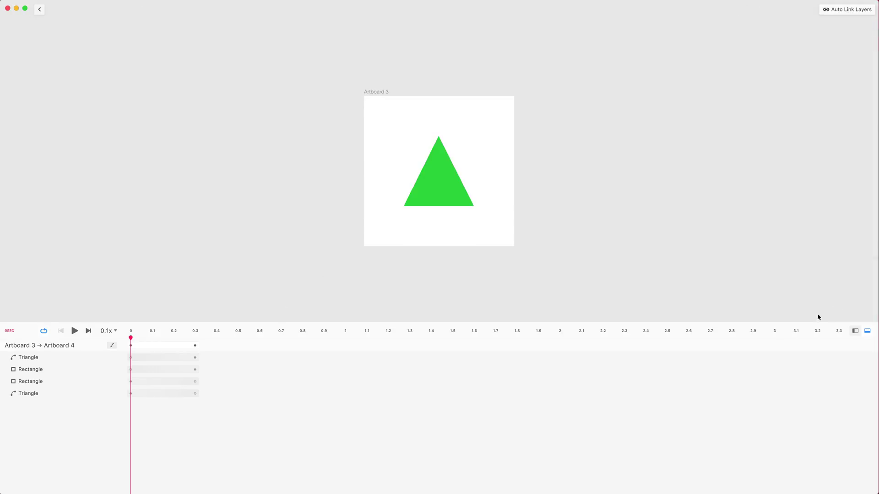
Step: Auto-link the matching Rectangle and Triangle layers of Artboard 3 and Artboard 4, and play the transition preview
click(27, 369)
super+click(29, 381)
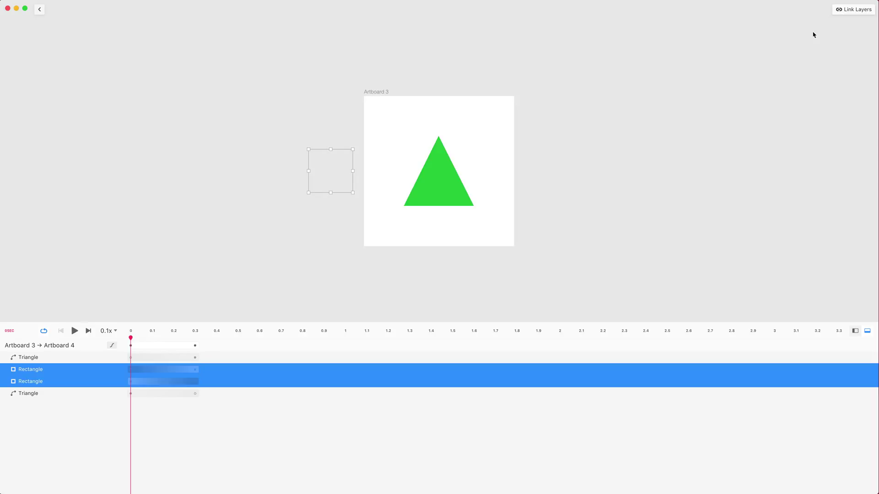
click(191, 299)
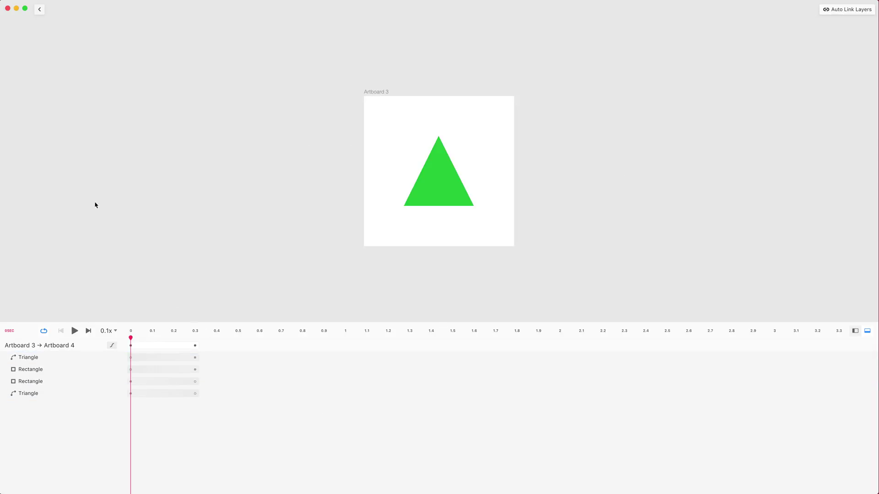
click(841, 10)
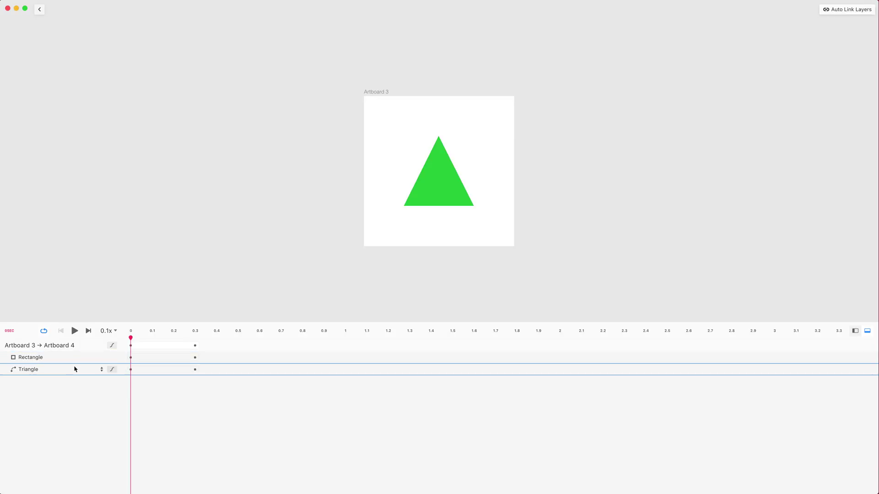
click(75, 330)
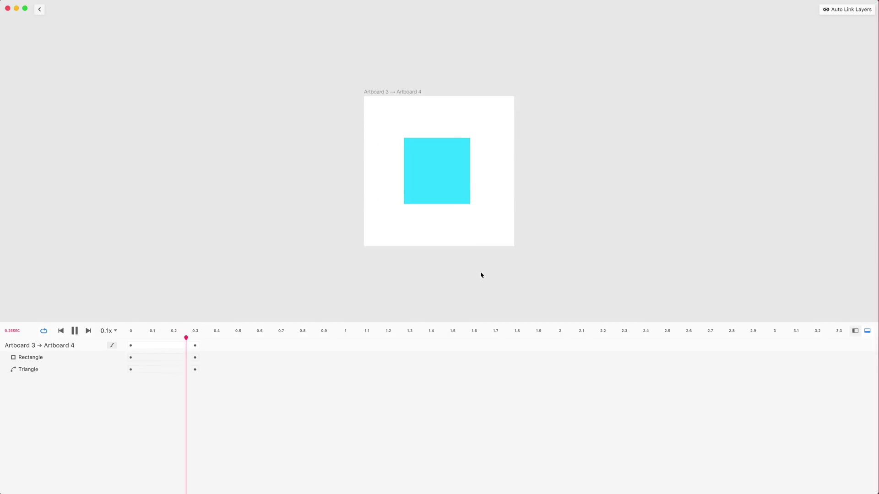
key(shift)
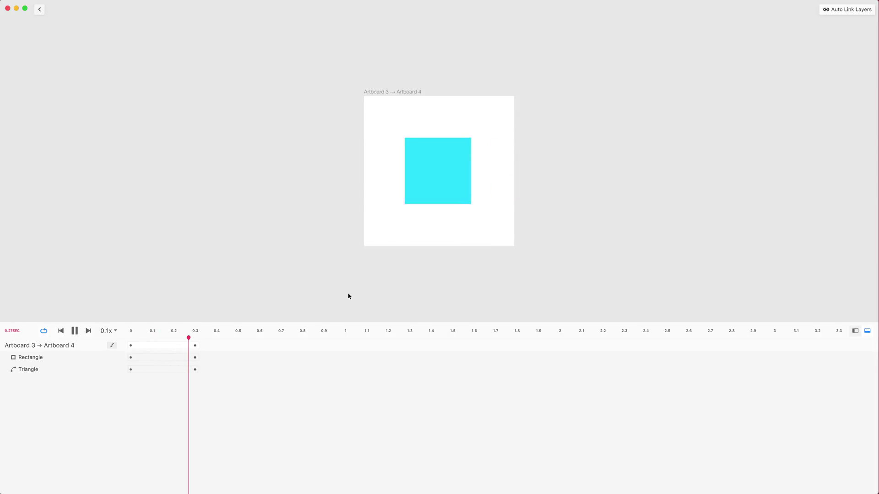